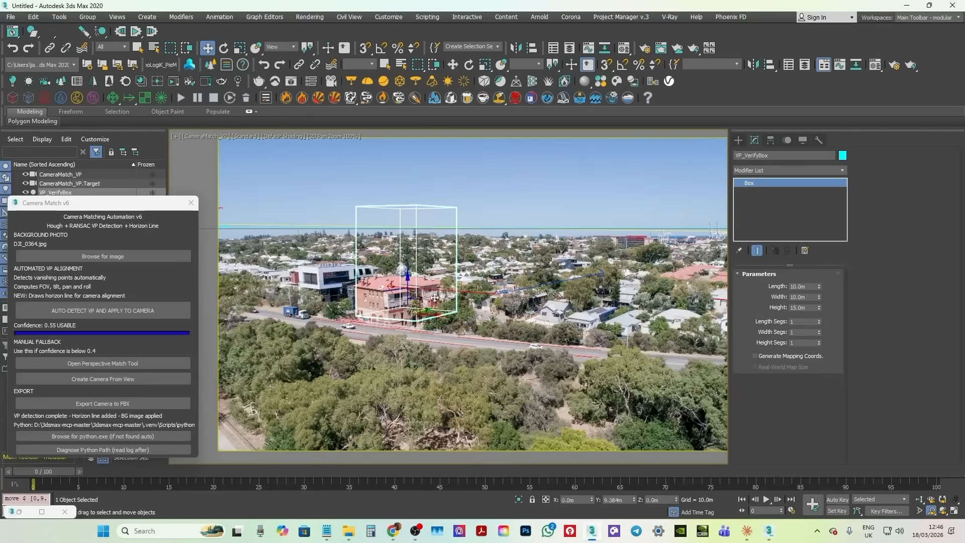
pyautogui.scroll(3, 434, 298)
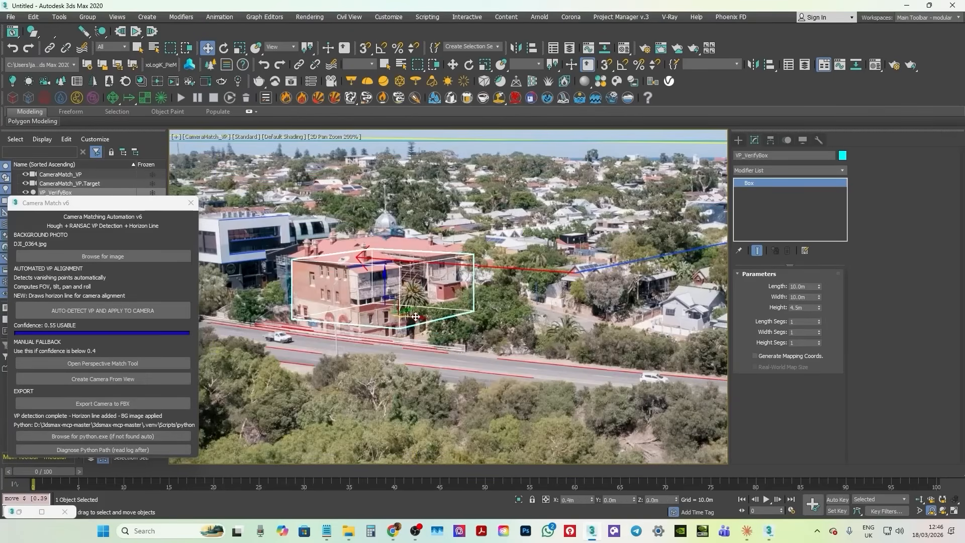
pyautogui.click(936, 370)
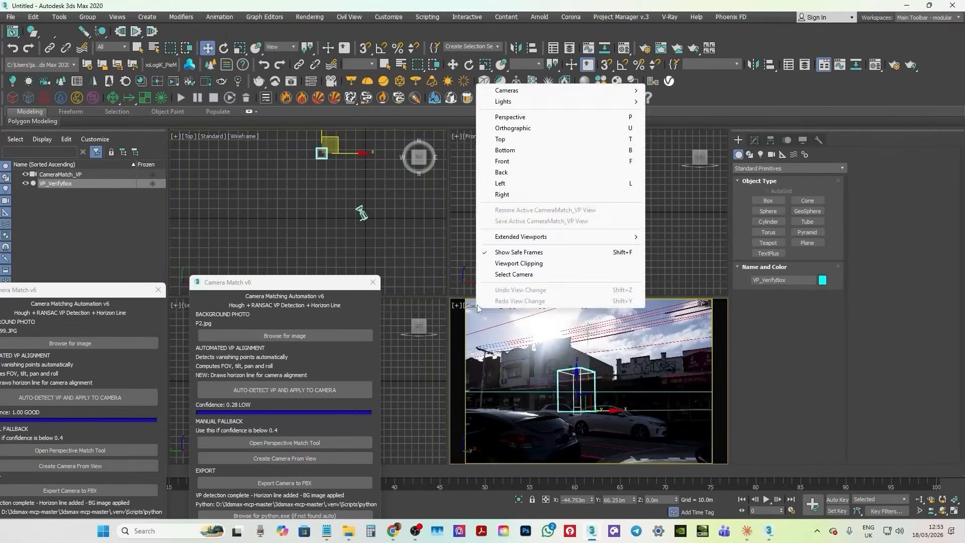
# Step: Select the camera target and move it vertically until the camera horizon meets the cyan horizon line in the street photo
pyautogui.click(752, 284)
pyautogui.click(448, 297)
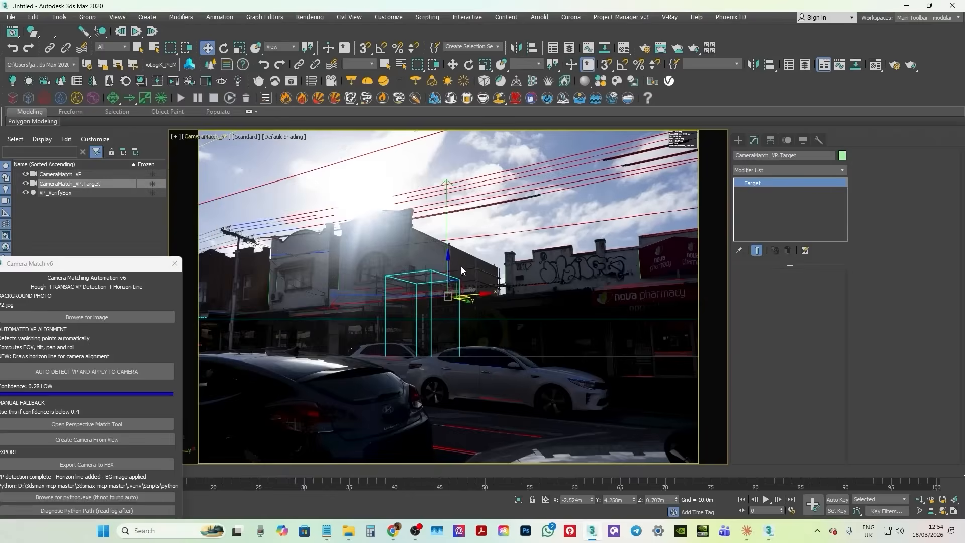
pyautogui.moveTo(461, 269); pyautogui.dragTo(430, 355)
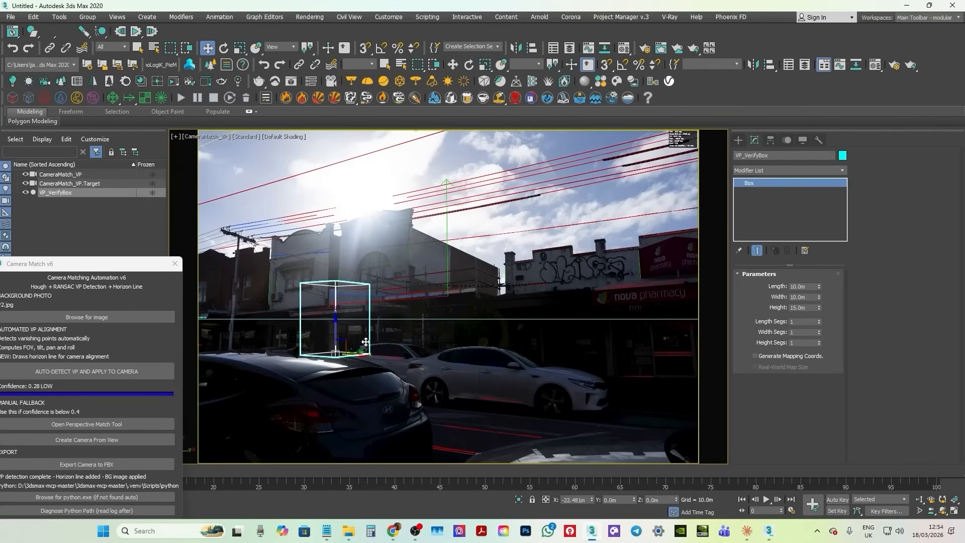
# Step: Position the verification box over the central street building from the top view and adjust its height to the roofline
pyautogui.moveTo(309, 199); pyautogui.dragTo(339, 217)
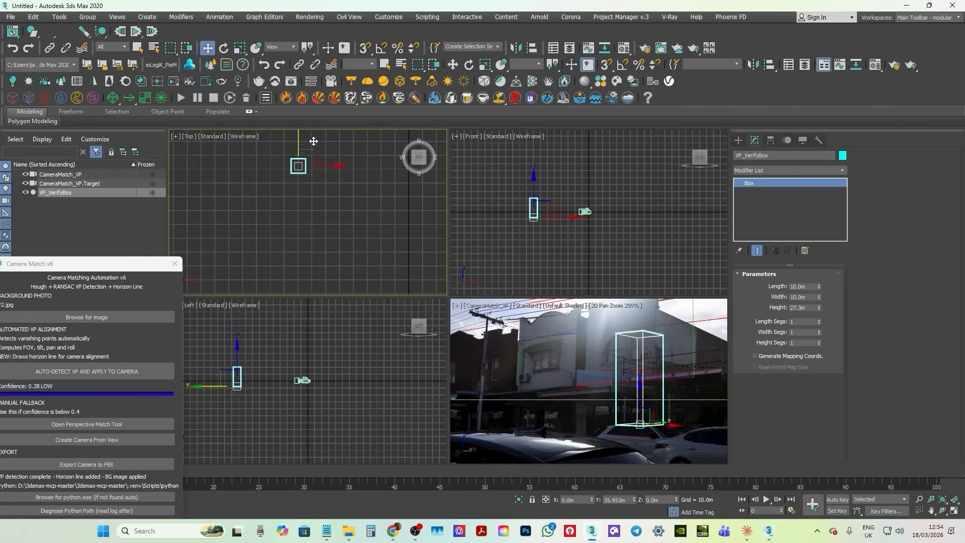
pyautogui.scroll(-3, 325, 232)
pyautogui.scroll(-3, 588, 380)
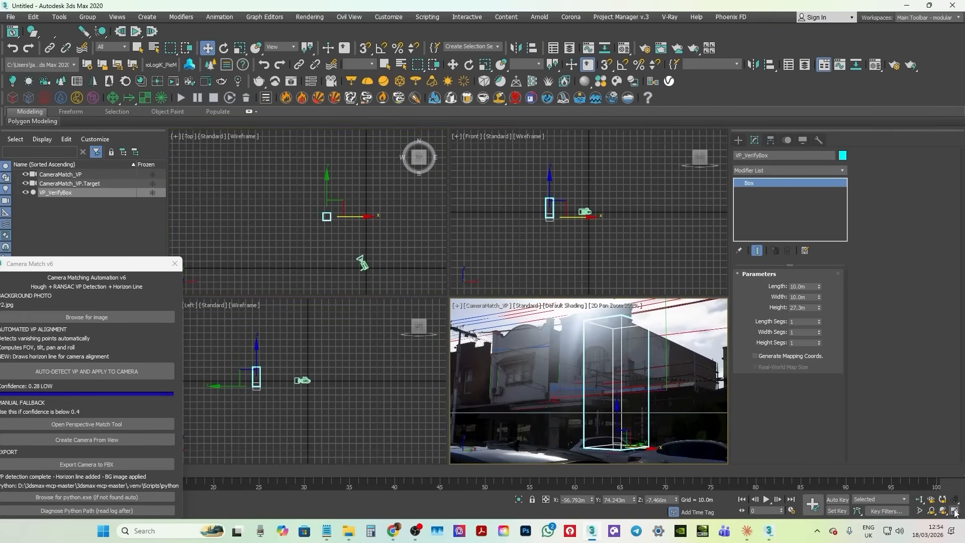
pyautogui.hotkey('alt', 'w')
pyautogui.moveTo(819, 306); pyautogui.dragTo(819, 302)
# Step: Add an Edit Poly modifier to the verification box and work at its vertex level
pyautogui.rightClick(789, 183)
pyautogui.rightClick(518, 271)
pyautogui.click(789, 171)
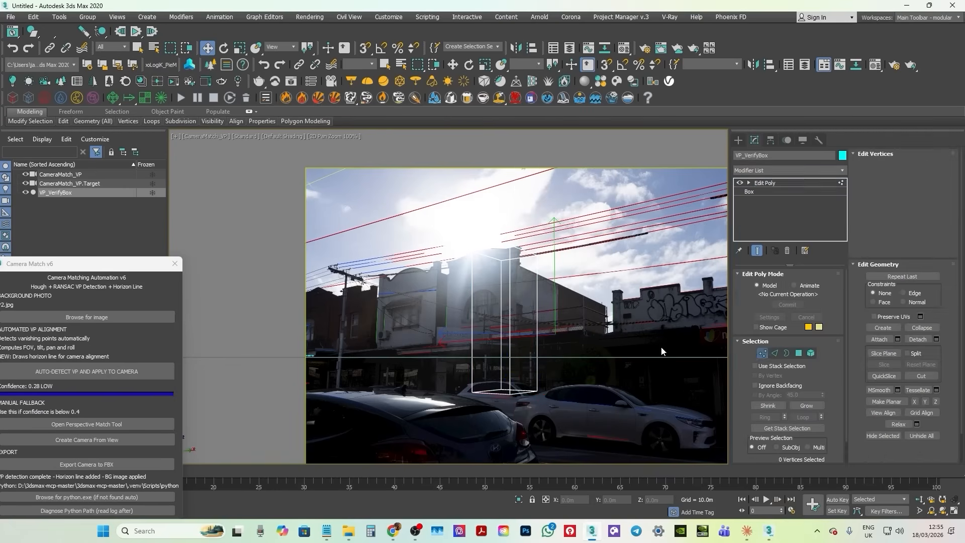
# Step: Move the box's vertices in the top view so its footprint widens to match the central building
pyautogui.hotkey('alt', 'w')
pyautogui.moveTo(294, 195); pyautogui.dragTo(347, 208)
pyautogui.moveTo(327, 184); pyautogui.dragTo(312, 226)
pyautogui.moveTo(323, 189); pyautogui.dragTo(330, 189)
pyautogui.hotkey('alt', 'w')
pyautogui.click(738, 140)
# Step: Clone the reshaped box sideways along the street toward the pharmacy building
pyautogui.scroll(-3, 524, 255)
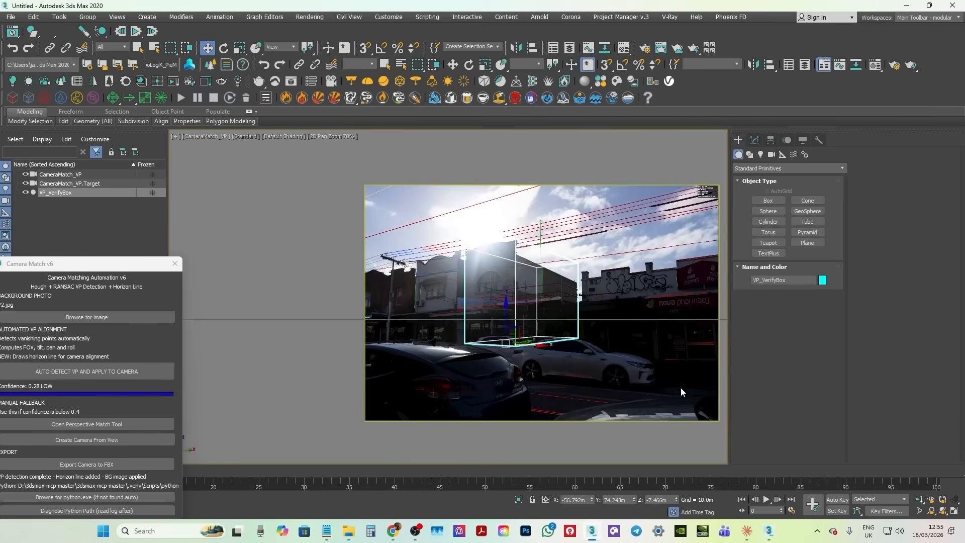
pyautogui.scroll(4, 557, 391)
pyautogui.scroll(-4, 517, 325)
pyautogui.scroll(4, 504, 261)
pyautogui.scroll(-2, 445, 347)
pyautogui.moveTo(485, 358)
pyautogui.keyDown('shift'); pyautogui.mouseDown()
pyautogui.moveTo(418, 354)
pyautogui.moveTo(653, 336)
pyautogui.moveTo(652, 354)
pyautogui.mouseUp(); pyautogui.keyUp('shift')
# Step: Move the cloned box's vertices to fit the pharmacy building and turn off 2D Pan Zoom for the camera view
pyautogui.click(754, 139)
pyautogui.click(762, 353)
pyautogui.moveTo(658, 200); pyautogui.dragTo(661, 240)
pyautogui.moveTo(553, 244); pyautogui.dragTo(650, 400)
pyautogui.moveTo(644, 326); pyautogui.dragTo(642, 326)
pyautogui.moveTo(680, 241); pyautogui.dragTo(726, 402)
pyautogui.moveTo(713, 325); pyautogui.dragTo(734, 325)
pyautogui.click(738, 140)
pyautogui.click(334, 137)
pyautogui.click(372, 149)
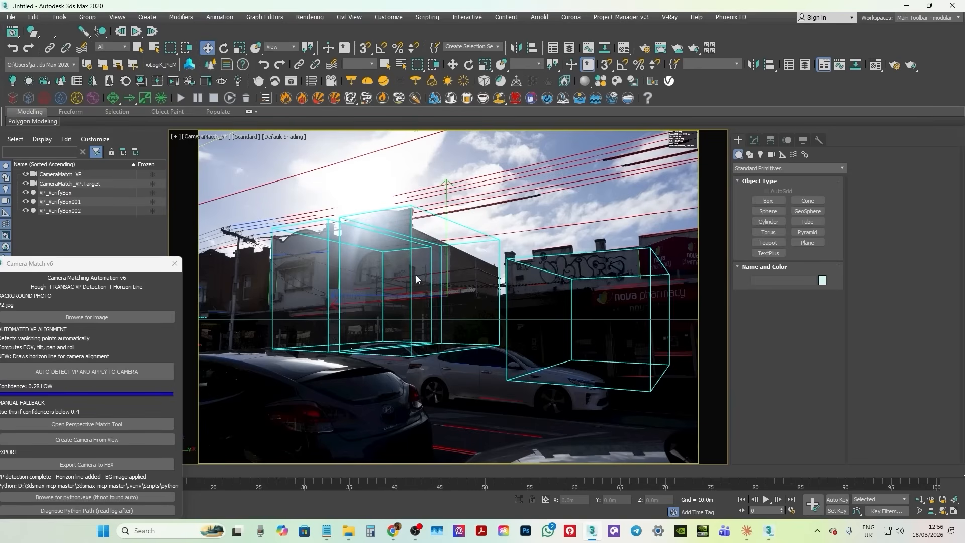
# Step: Select the CameraMatch_VP camera and fine-tune its parameters against the street photo
pyautogui.click(60, 174)
pyautogui.click(753, 140)
pyautogui.scroll(-2, 937, 377)
pyautogui.moveTo(937, 378); pyautogui.dragTo(937, 388)
pyautogui.click(175, 137)
pyautogui.click(211, 274)
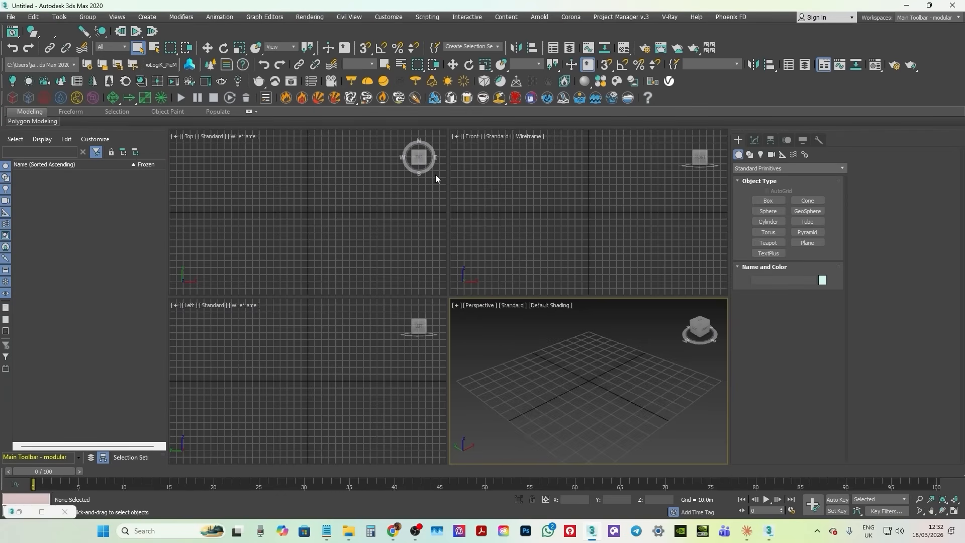
# Step: Run the CameraMatch_AutoSetup_v6 script and place its Camera Match window over the viewports
pyautogui.click(426, 17)
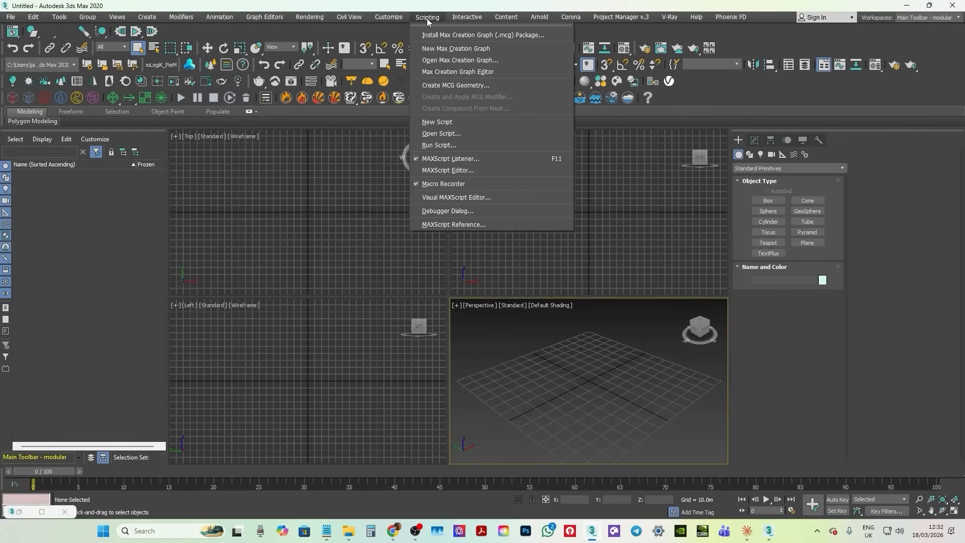
pyautogui.click(443, 148)
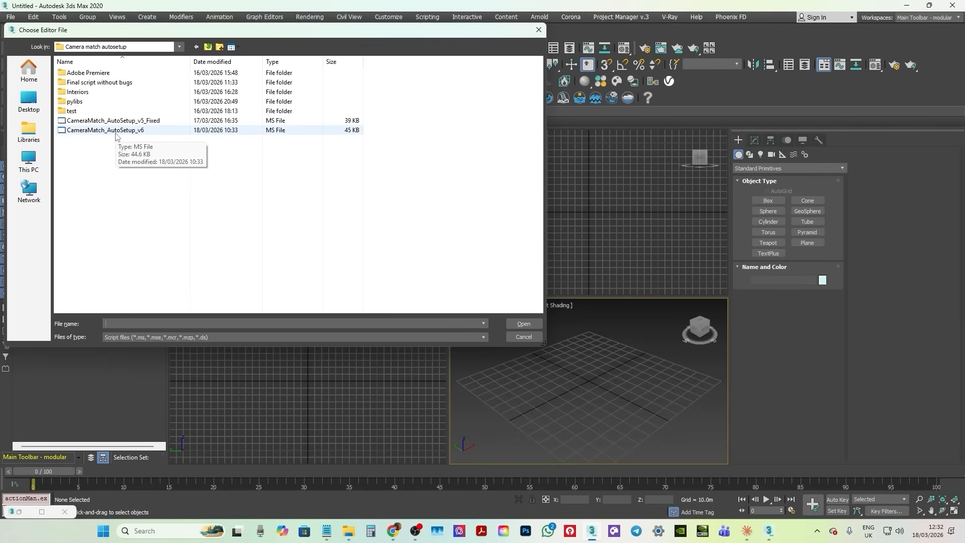
pyautogui.doubleClick(105, 130)
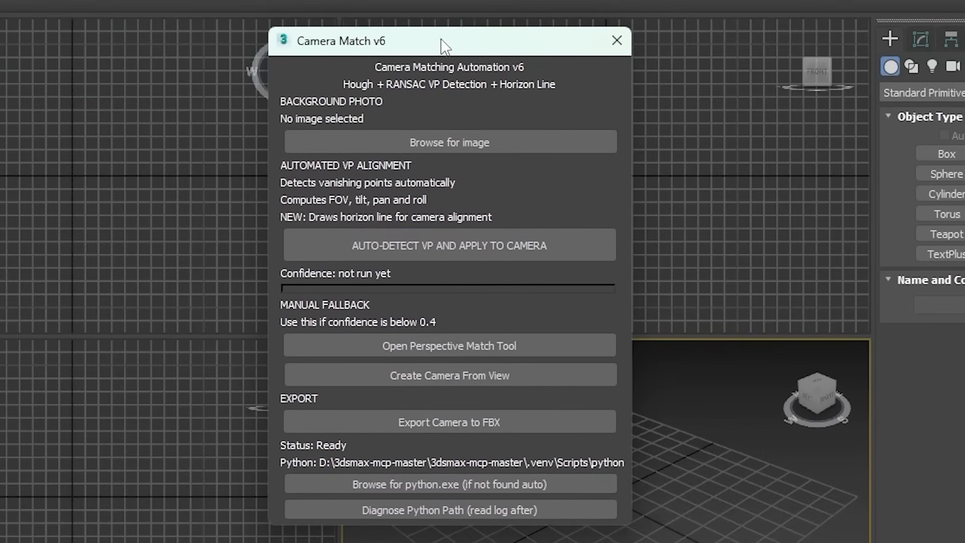
pyautogui.moveTo(442, 45); pyautogui.dragTo(471, 41)
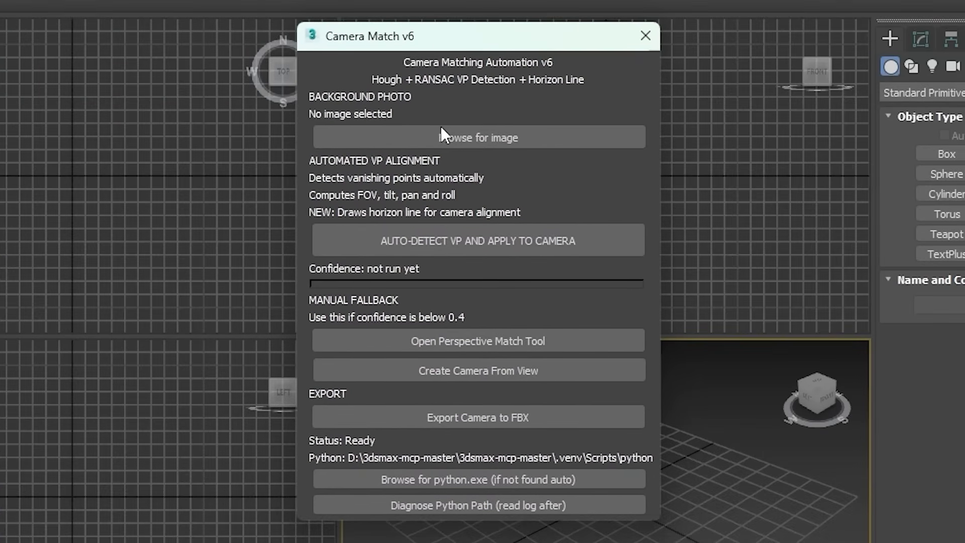
# Step: Load 1-4-plex-Duet-Villas-5k-filter-Edited_small as the background photo in the Camera Match tool
pyautogui.click(405, 145)
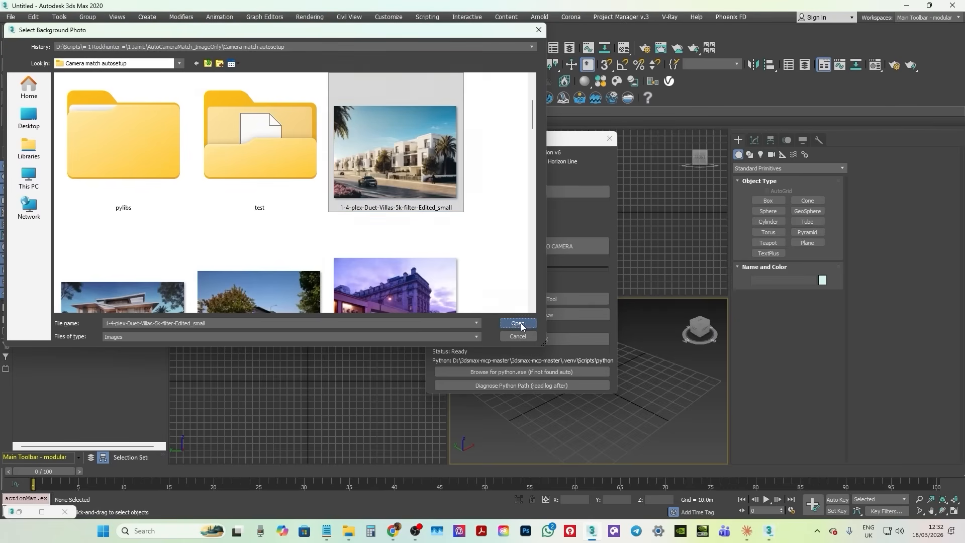
pyautogui.click(519, 324)
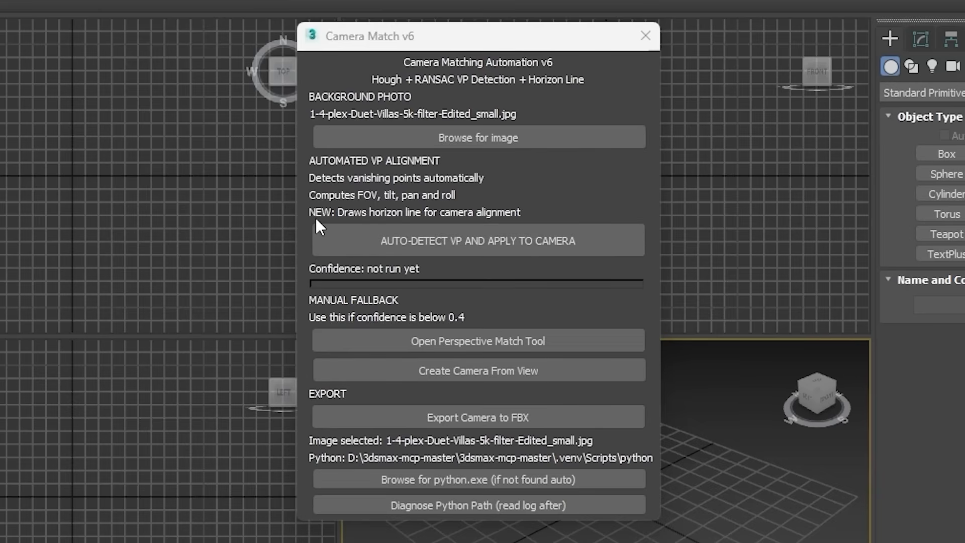
# Step: Auto-detect the photo's vanishing points and apply the detected parameters to a Physical camera
pyautogui.click(542, 240)
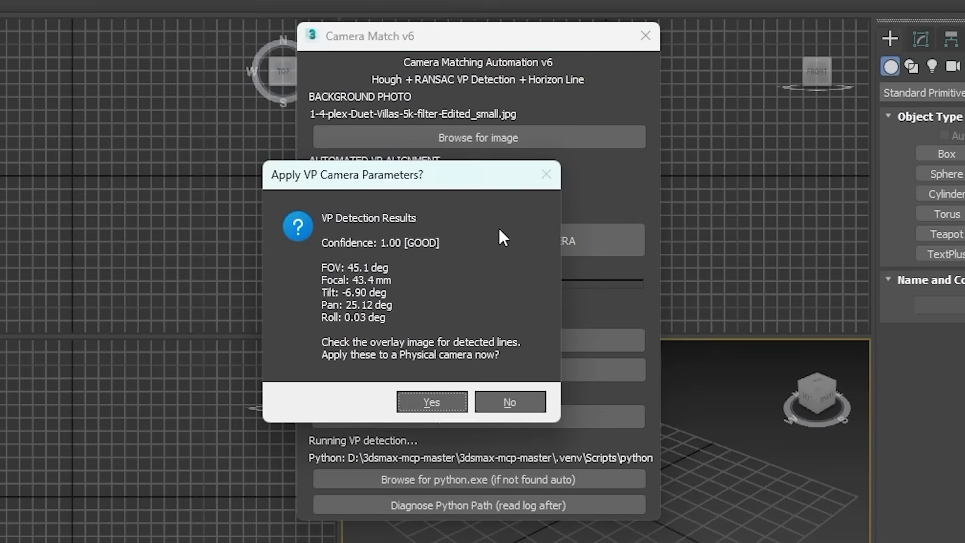
pyautogui.click(431, 401)
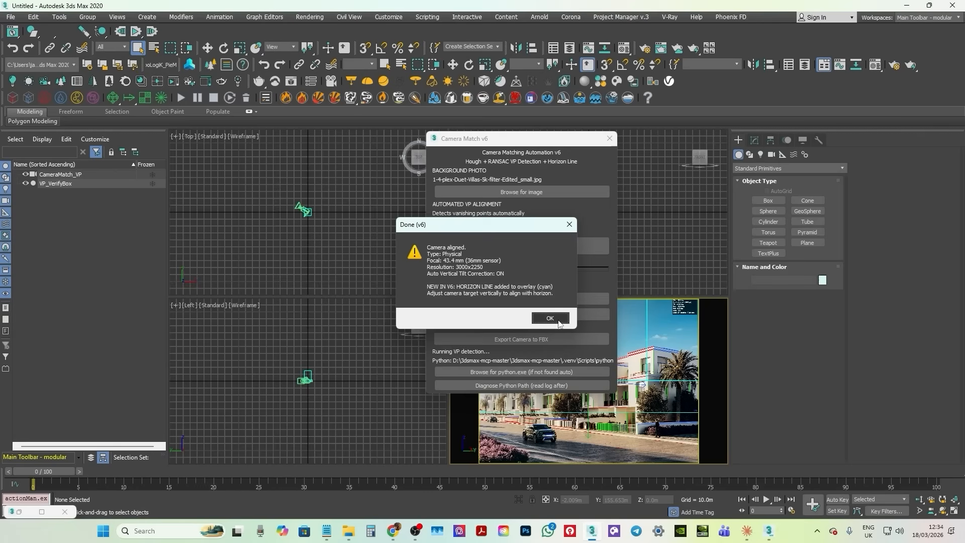
pyautogui.click(559, 321)
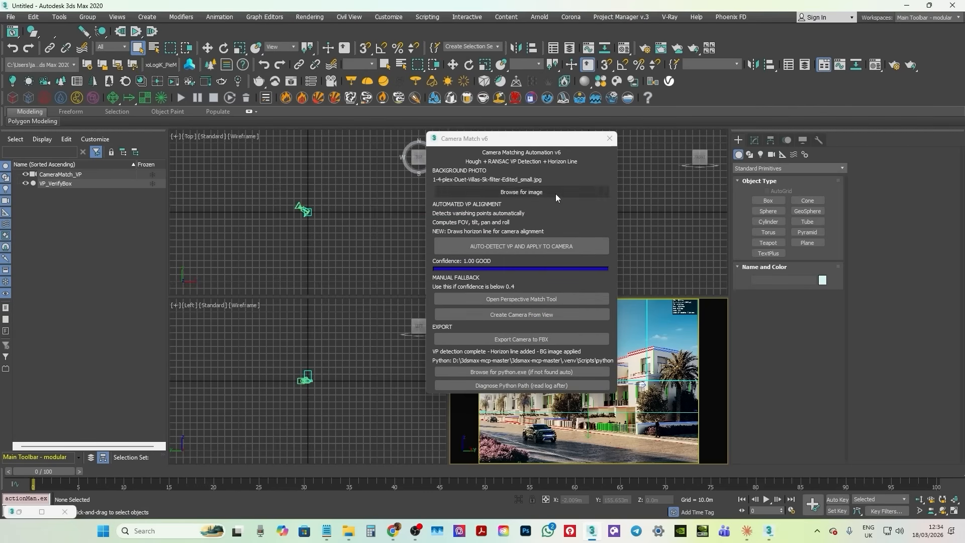
# Step: Maximize the matched camera view and move the Camera Match window clear of the villa photo
pyautogui.moveTo(559, 145); pyautogui.dragTo(249, 292)
pyautogui.hotkey('alt', 'w')
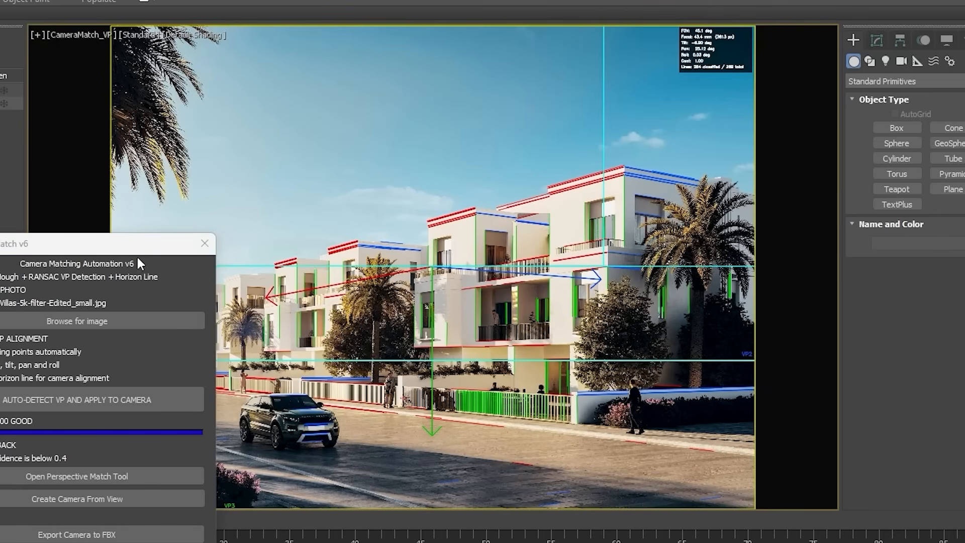
pyautogui.moveTo(137, 262); pyautogui.dragTo(66, 235)
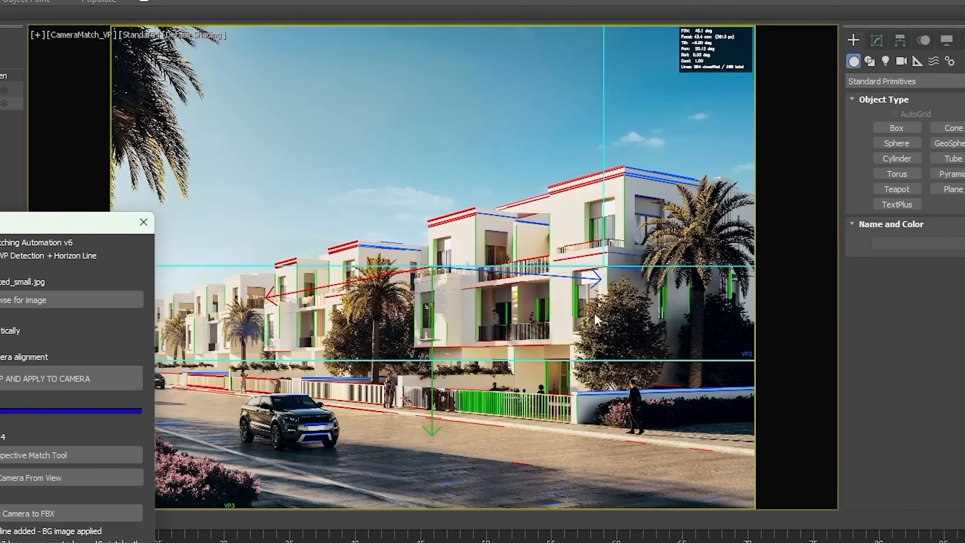
pyautogui.moveTo(16, 232); pyautogui.dragTo(0, 239)
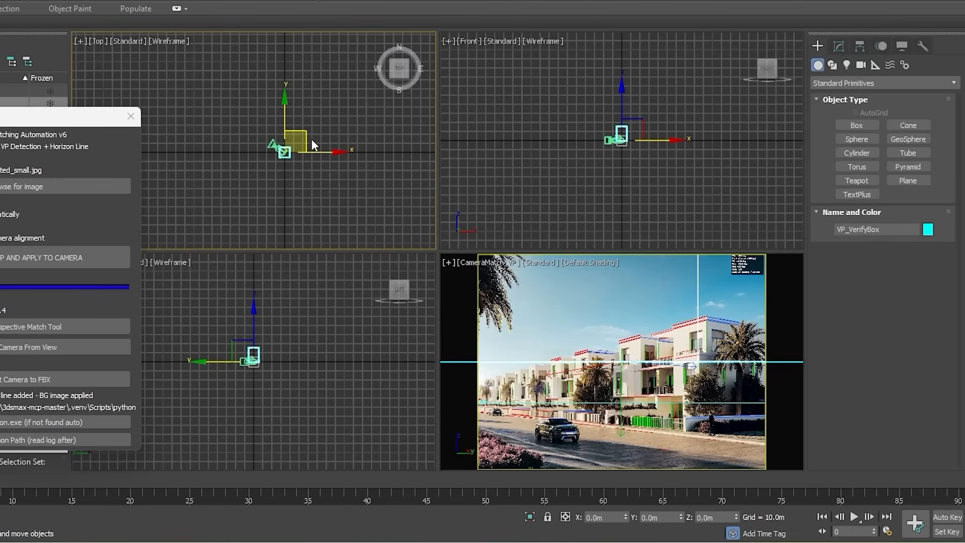
# Step: Move the verification box in the top view to about X -73.4 m, Y 62.5 m and maximize the camera view
pyautogui.moveTo(348, 206); pyautogui.dragTo(319, 176)
pyautogui.moveTo(269, 94); pyautogui.dragTo(240, 78)
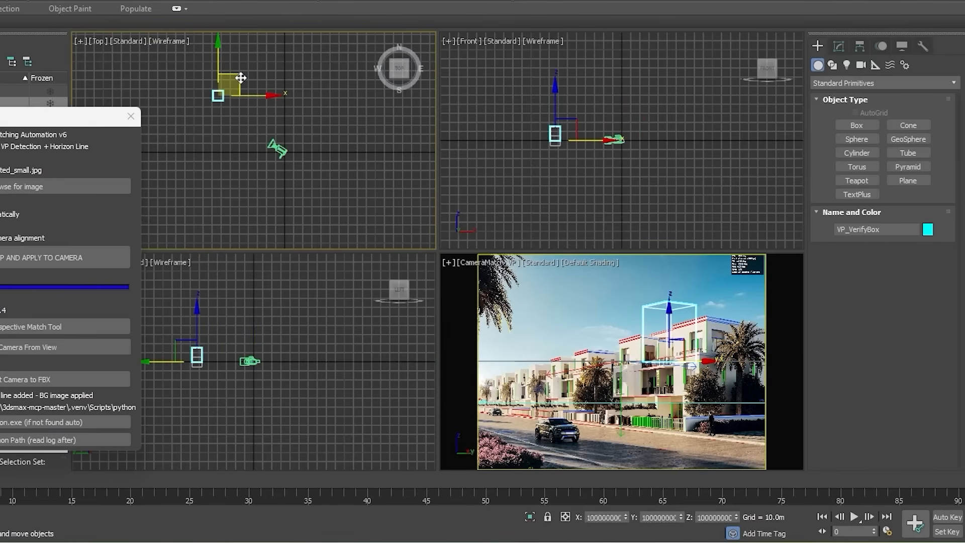
pyautogui.click(463, 260)
pyautogui.press('Escape')
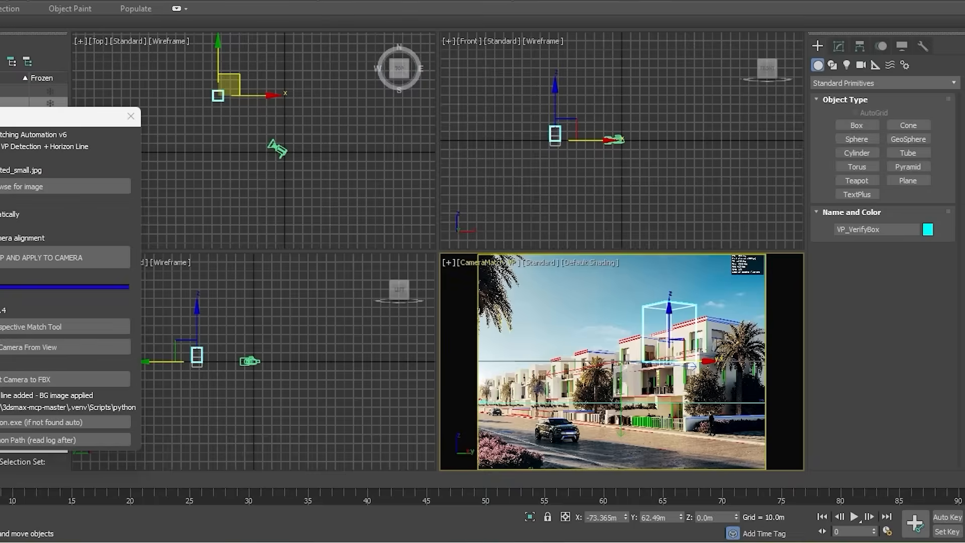
pyautogui.hotkey('alt', 'w')
pyautogui.moveTo(61, 120); pyautogui.dragTo(16, 148)
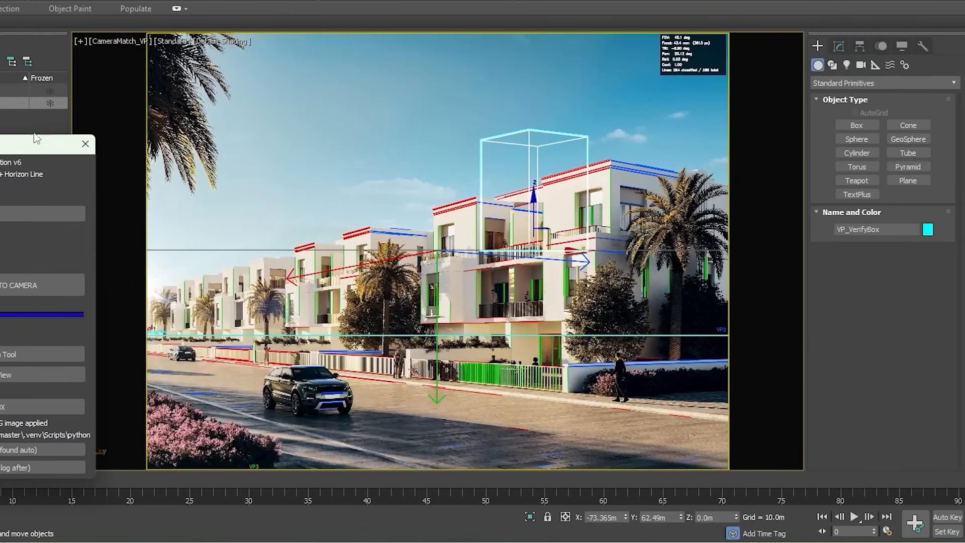
# Step: Select the CameraMatch_VP camera and switch its Targeted option off and on again to generate a camera target
pyautogui.click(114, 41)
pyautogui.click(166, 295)
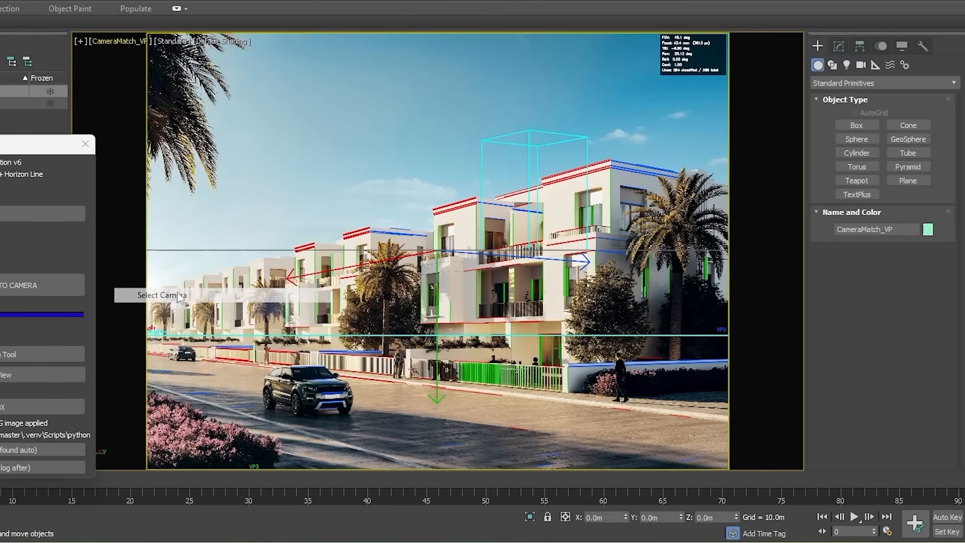
pyautogui.click(839, 46)
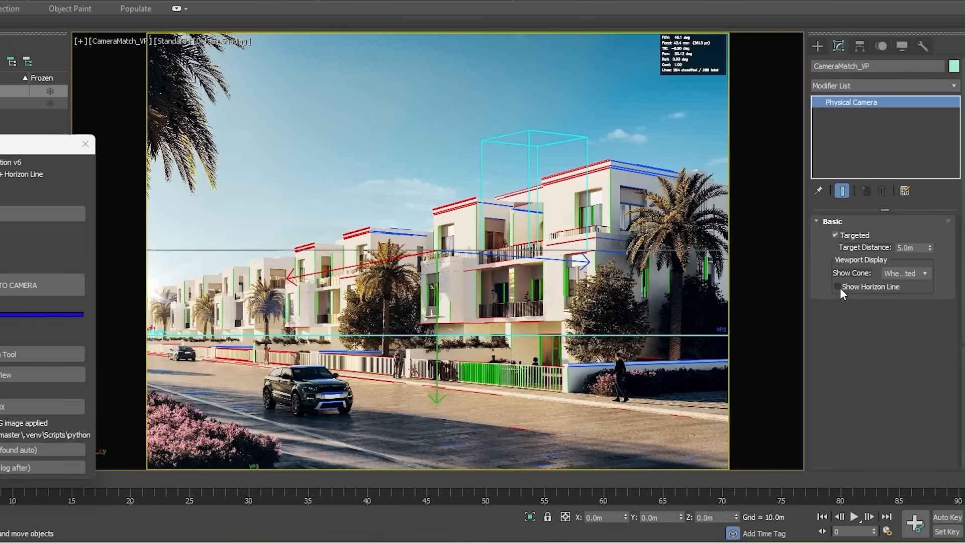
pyautogui.click(837, 233)
pyautogui.click(836, 235)
# Step: Select the camera target and raise it to about Z 0.6 m, aligning the camera horizon with the lower cyan line
pyautogui.click(120, 41)
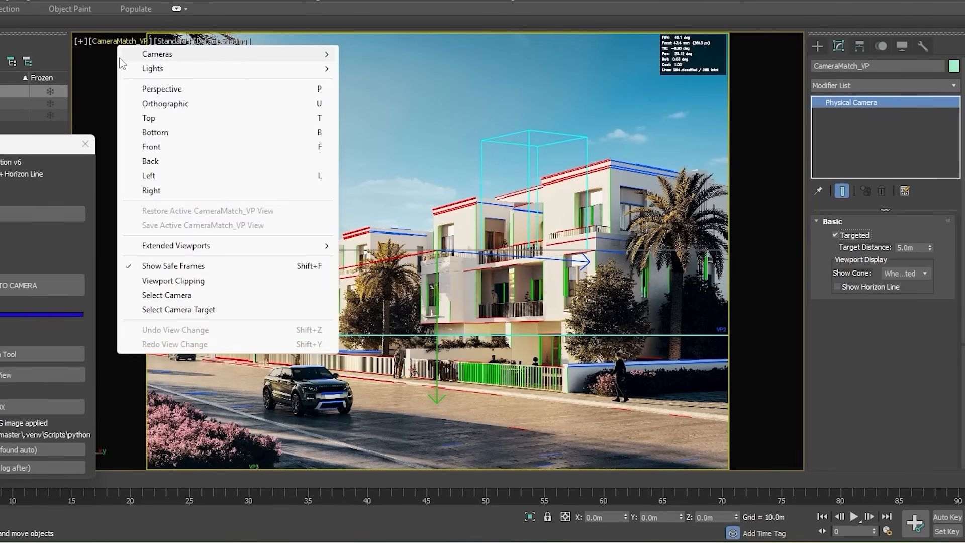
pyautogui.click(199, 310)
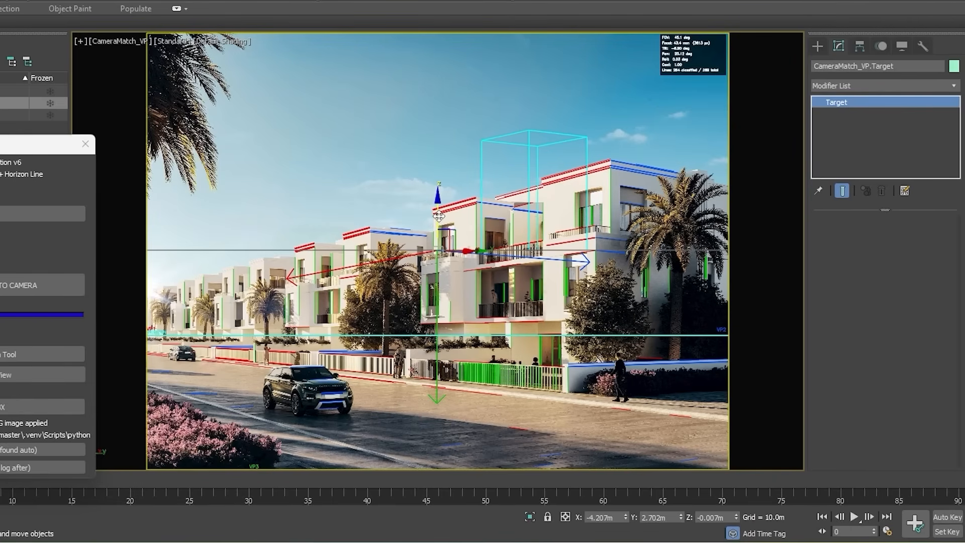
pyautogui.moveTo(438, 215); pyautogui.dragTo(448, 131)
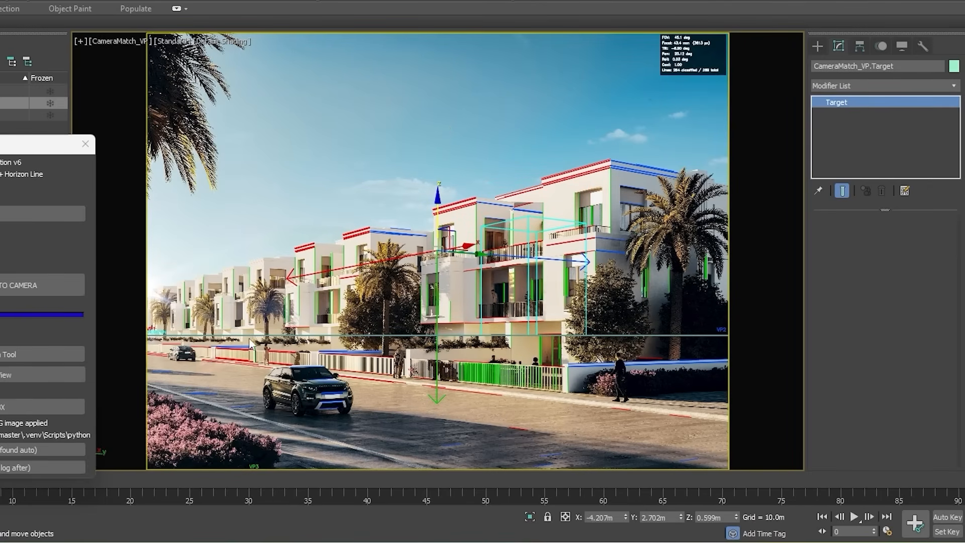
# Step: Move the verification box to about X -77.6 m, Y 76.7 m, Z -8.3 m and set its height to 33.9 m
pyautogui.click(79, 41)
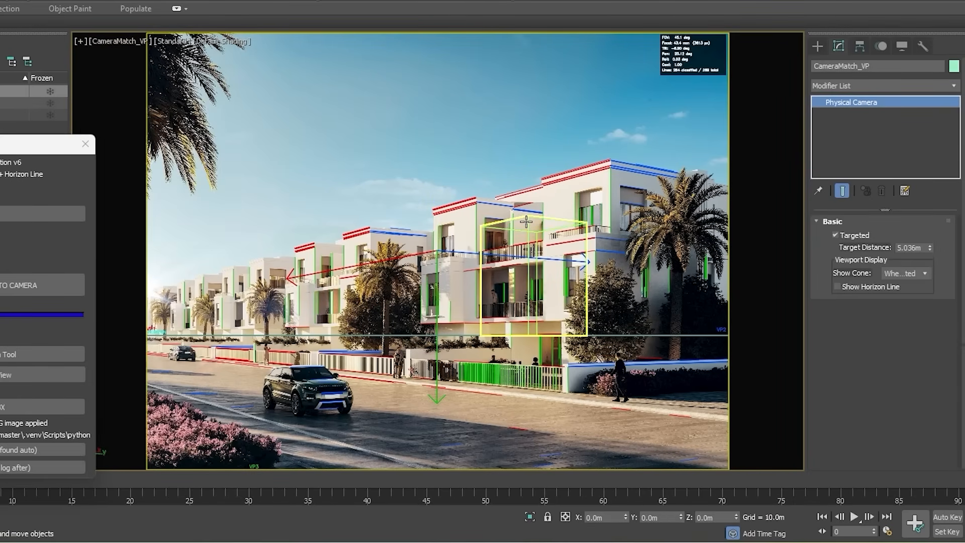
pyautogui.click(526, 222)
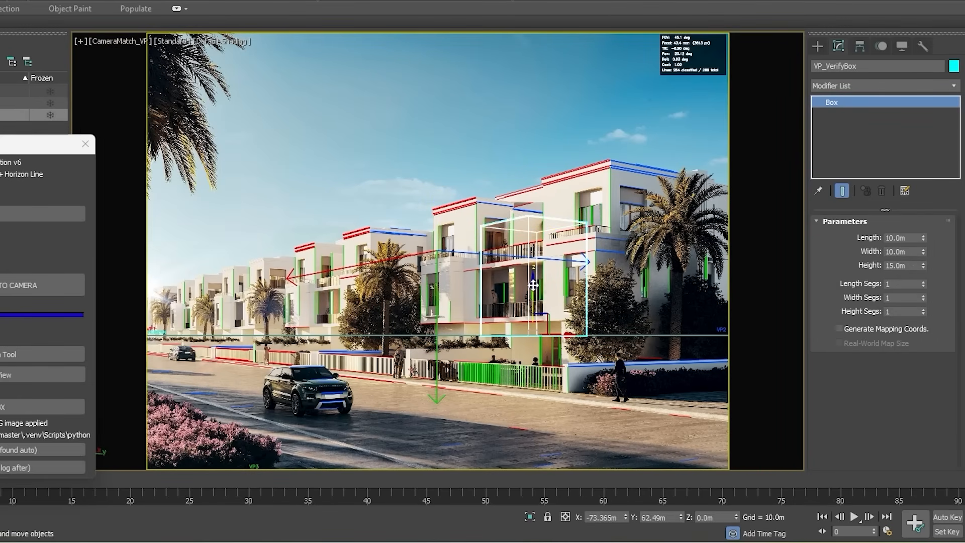
pyautogui.moveTo(533, 284); pyautogui.dragTo(531, 335)
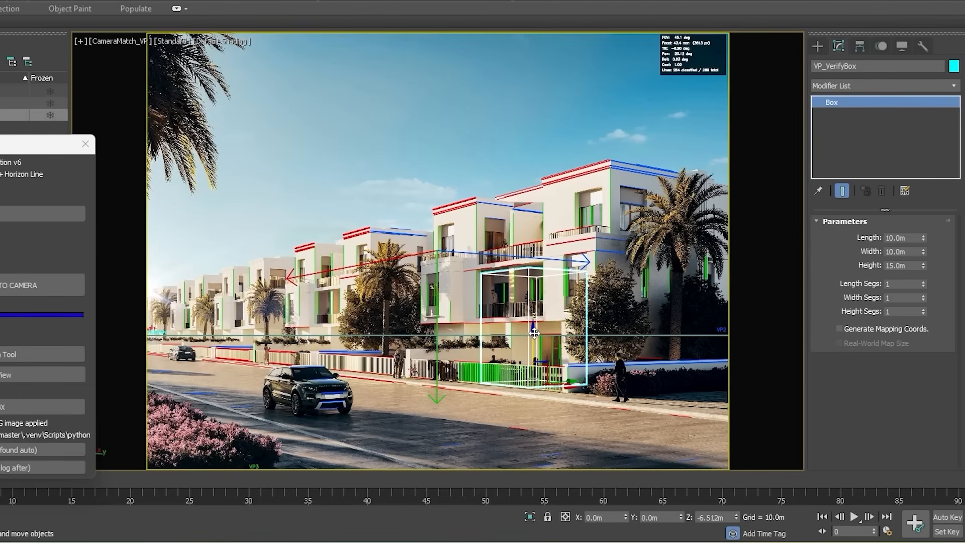
pyautogui.moveTo(531, 335); pyautogui.dragTo(628, 382)
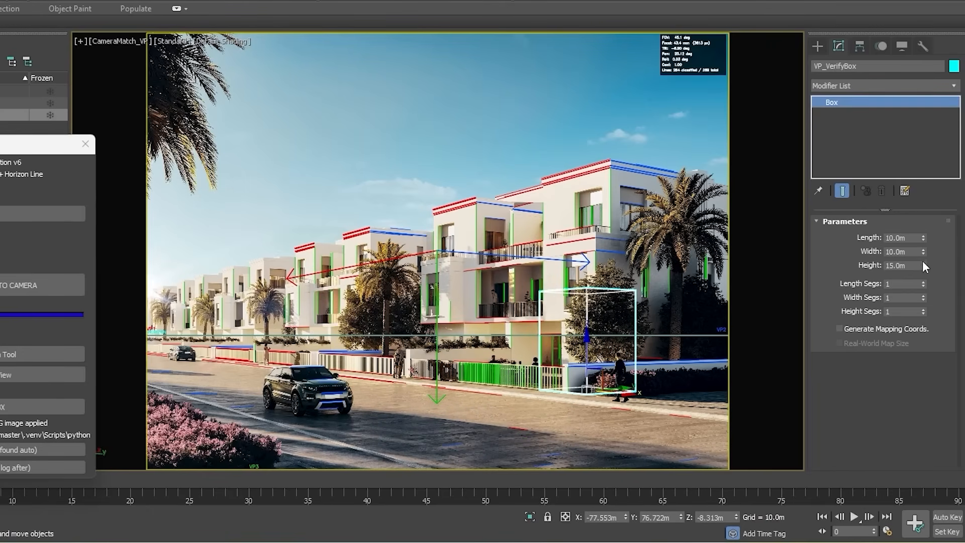
pyautogui.moveTo(922, 263); pyautogui.dragTo(924, 178)
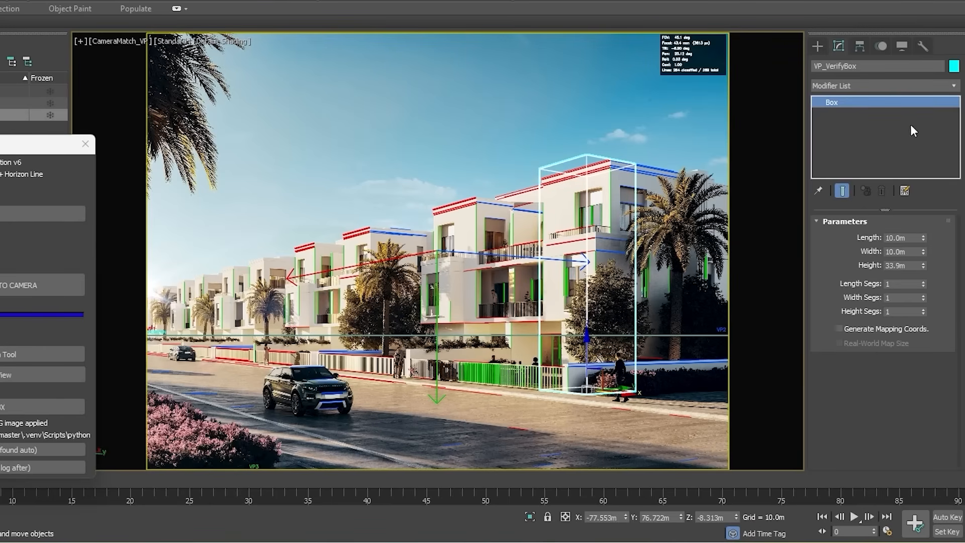
# Step: Convert the verification box to an Editable Poly and shift four of its vertices in the top view
pyautogui.rightClick(899, 101)
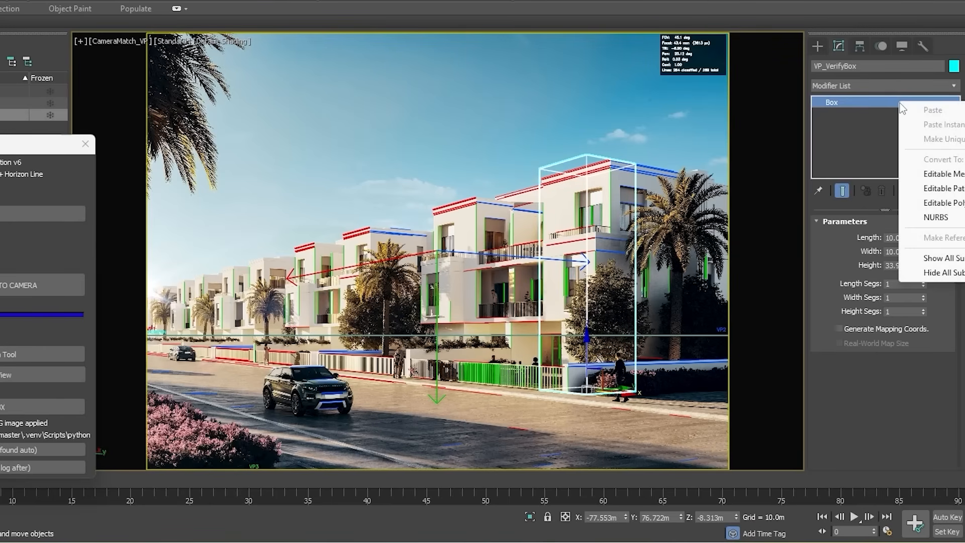
pyautogui.click(953, 205)
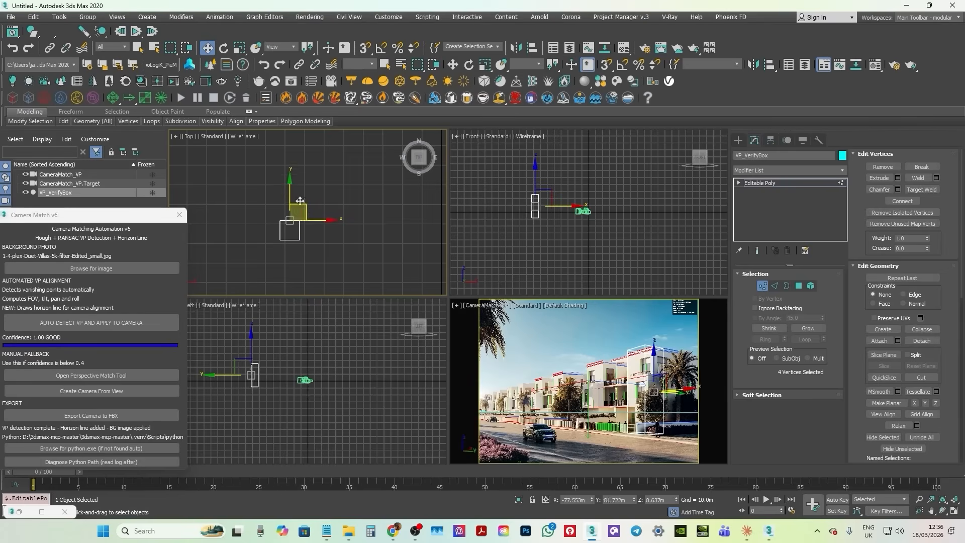
pyautogui.moveTo(299, 201); pyautogui.dragTo(284, 251)
# Step: Set the camera view to 2D Pan Zoom mode and stretch the verification box's end vertices along X in the top view
pyautogui.click(456, 305)
pyautogui.click(490, 450)
pyautogui.scroll(3, 588, 382)
pyautogui.moveTo(297, 206); pyautogui.dragTo(191, 203)
pyautogui.scroll(-3, 357, 240)
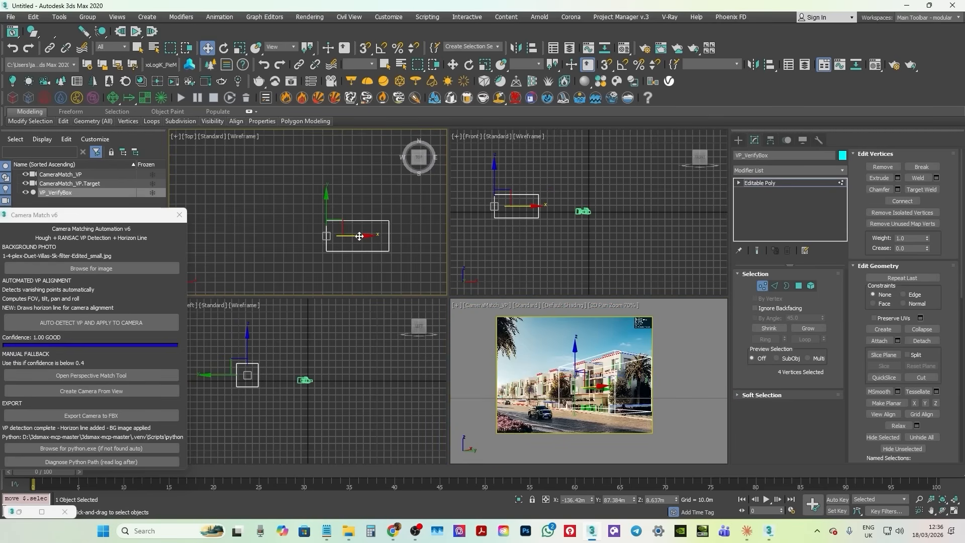
pyautogui.moveTo(358, 236); pyautogui.dragTo(195, 236)
pyautogui.click(475, 305)
pyautogui.hotkey('alt', 'w')
pyautogui.hotkey('alt', 'w')
# Step: Fine-tune the box's vertices so its edges follow the villa row's perspective, and leave 2D Pan Zoom mode
pyautogui.moveTo(377, 208); pyautogui.dragTo(404, 264)
pyautogui.scroll(2, 381, 241)
pyautogui.moveTo(433, 255); pyautogui.dragTo(381, 241, button='middle')
pyautogui.moveTo(374, 219); pyautogui.dragTo(381, 227)
pyautogui.scroll(2, 552, 211)
pyautogui.moveTo(669, 193); pyautogui.dragTo(453, 221)
pyautogui.moveTo(532, 187); pyautogui.dragTo(532, 189)
pyautogui.rightClick(483, 311)
pyautogui.hotkey('alt', 'w')
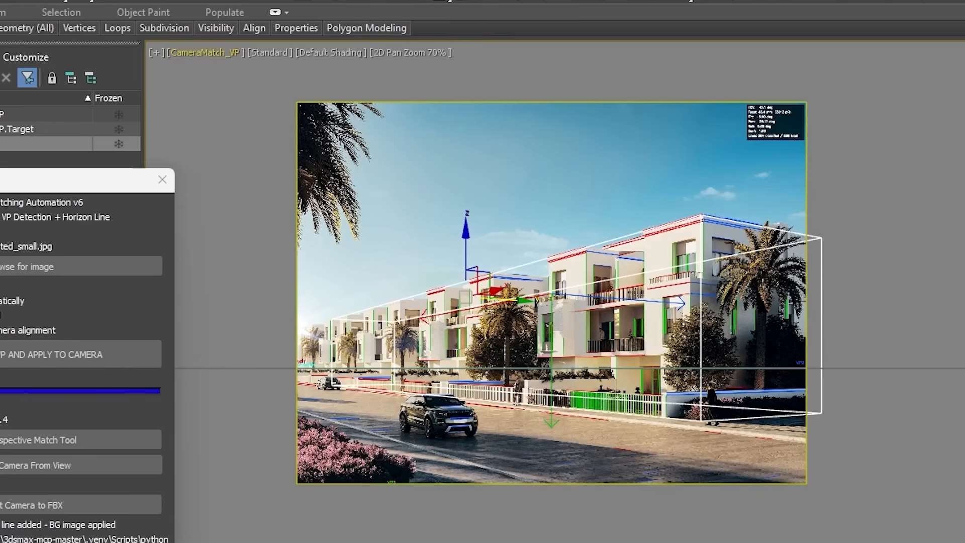
pyautogui.click(371, 53)
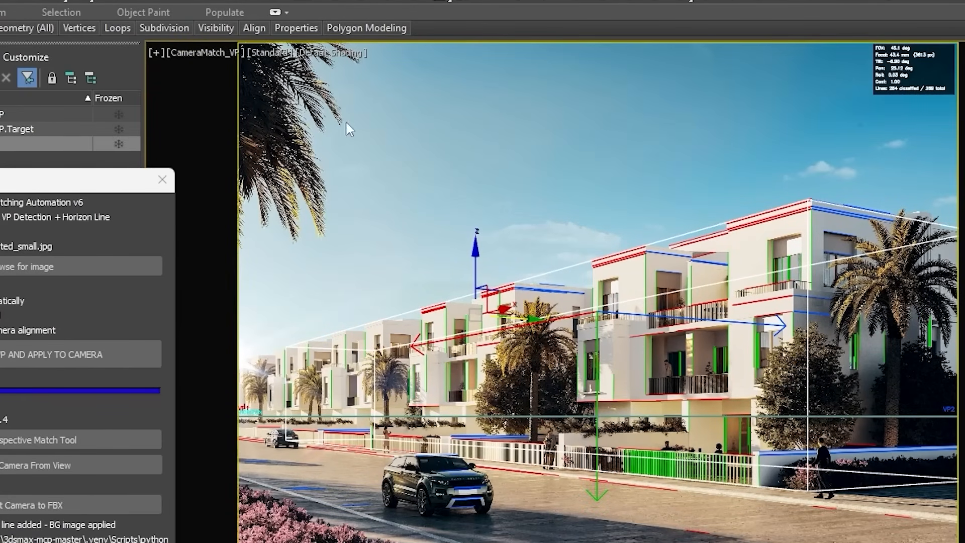
pyautogui.click(751, 361)
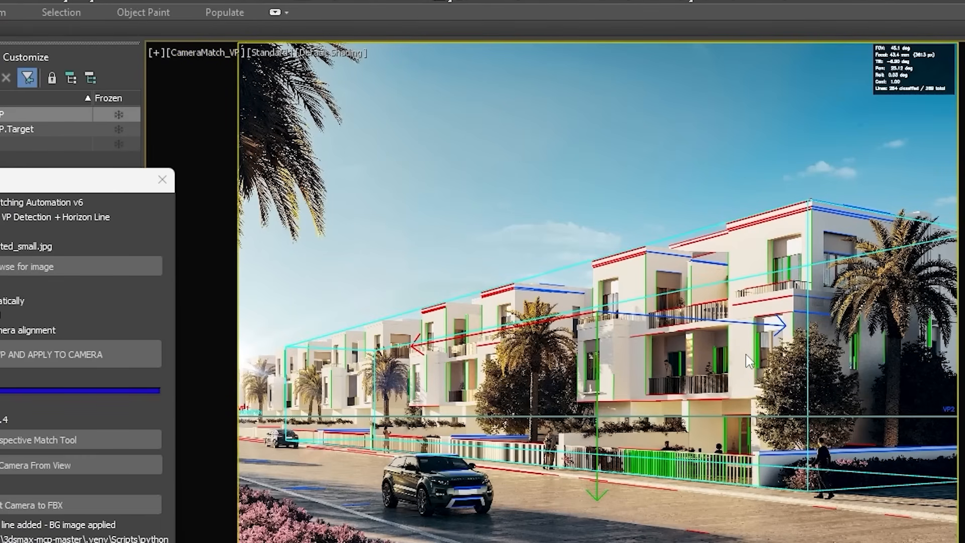
# Step: Export the matched camera to FBX as CameraMatch_VP_export, replacing the existing file
pyautogui.moveTo(80, 188); pyautogui.dragTo(258, 65)
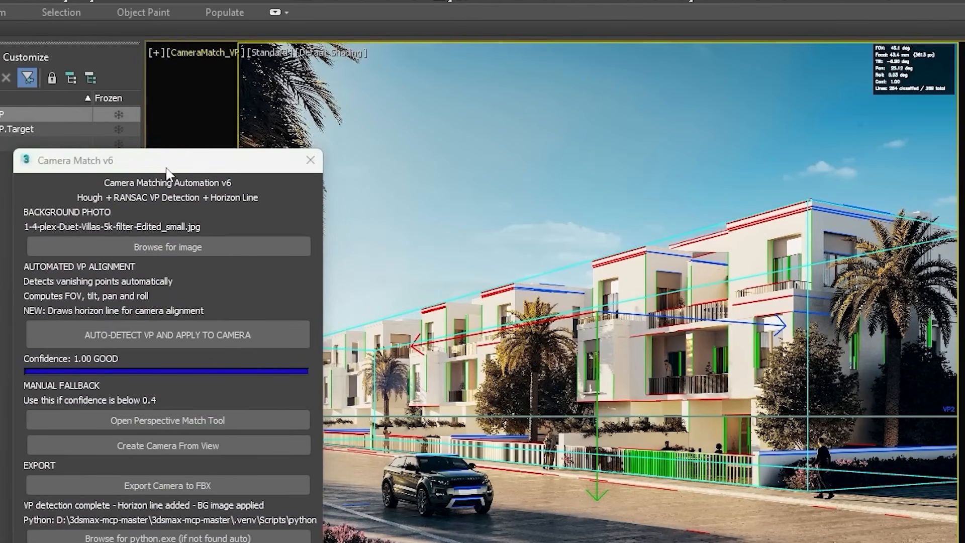
pyautogui.moveTo(162, 174); pyautogui.dragTo(165, 68)
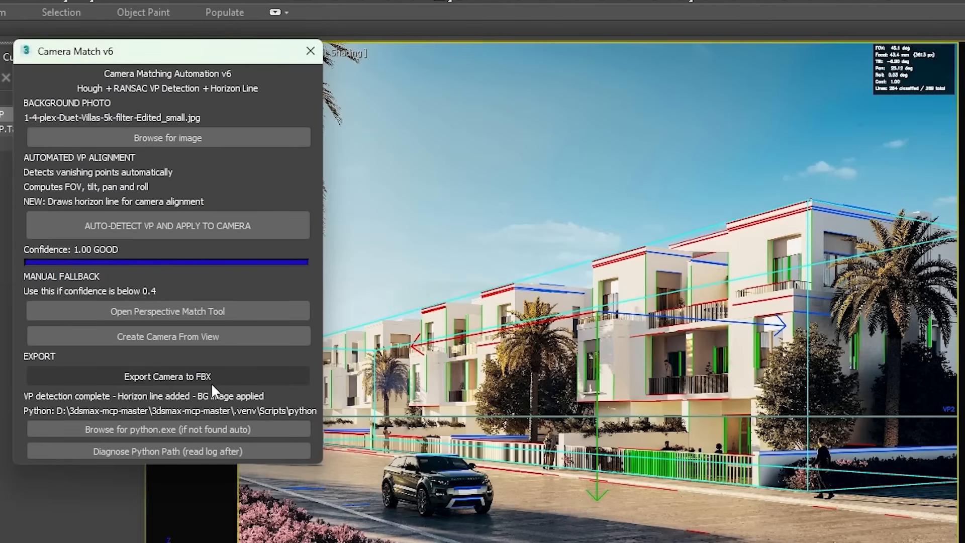
pyautogui.click(181, 378)
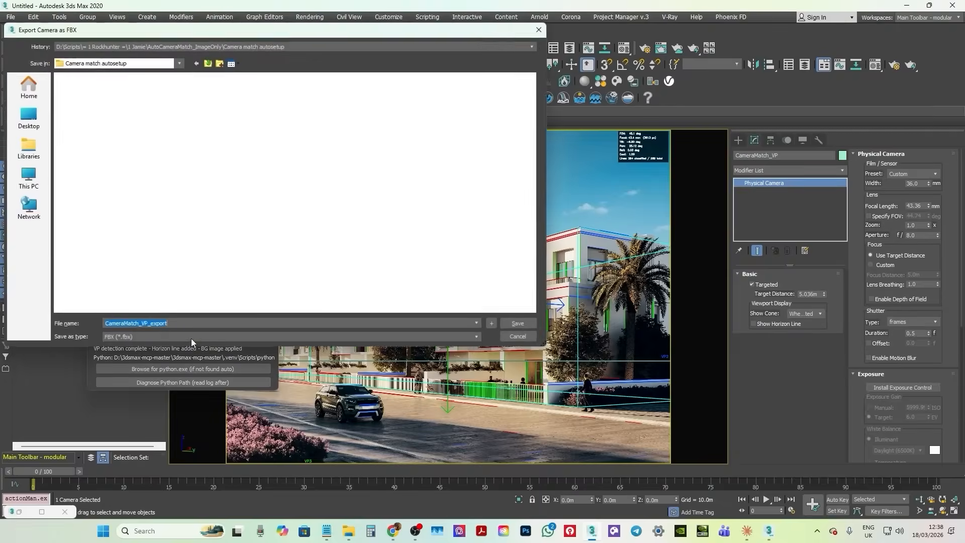
pyautogui.click(522, 324)
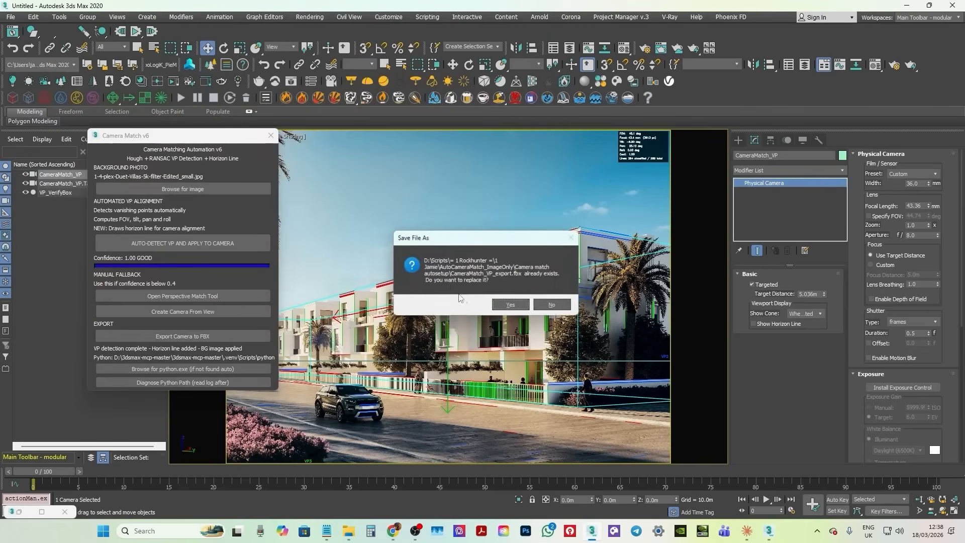
pyautogui.click(497, 307)
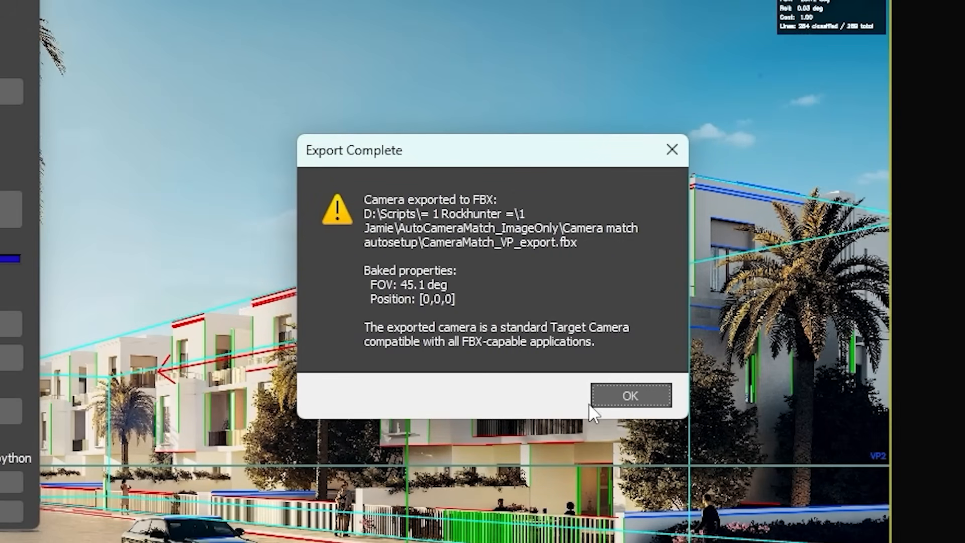
pyautogui.click(634, 397)
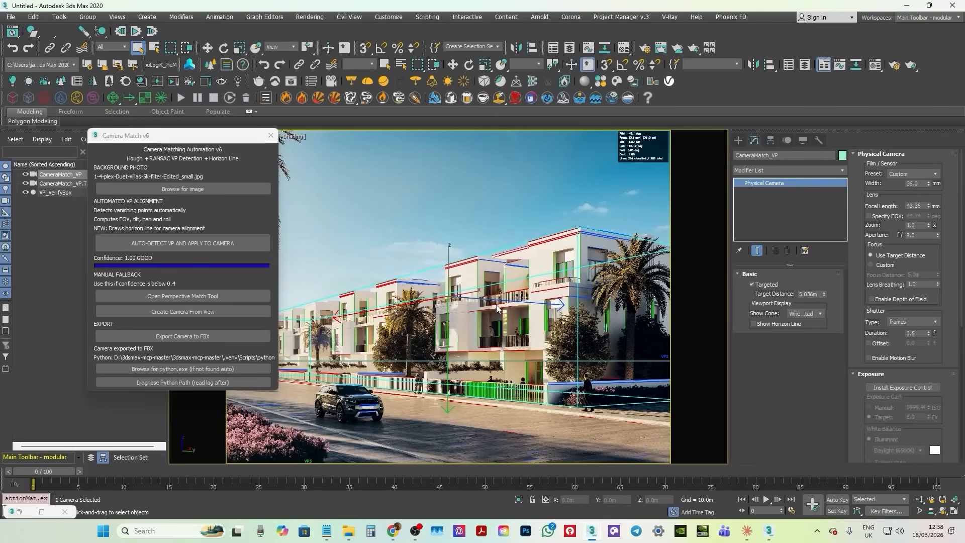
# Step: Switch to the second 3ds Max session and import CameraMatch_VP_export.fbx with the Autodesk Media & Entertainment preset
pyautogui.moveTo(768, 532)
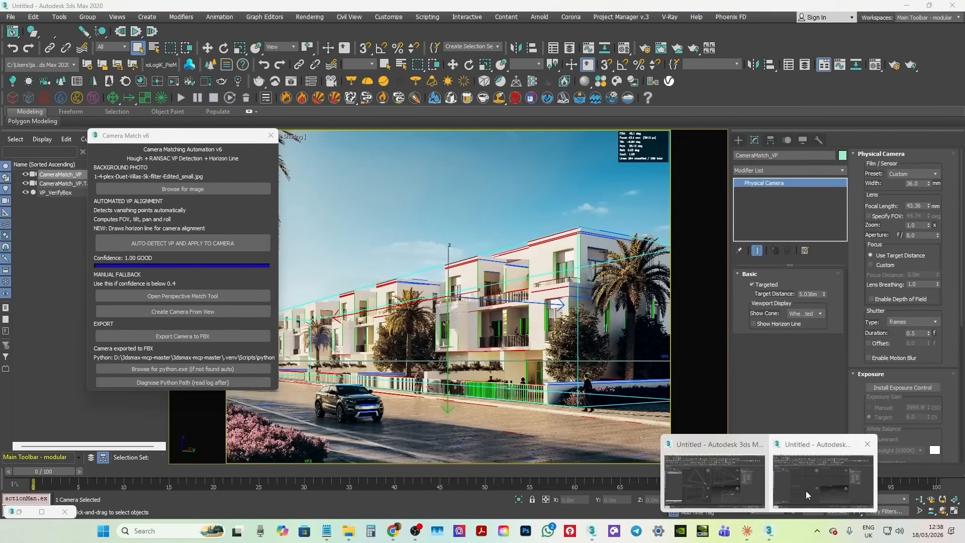
pyautogui.click(10, 17)
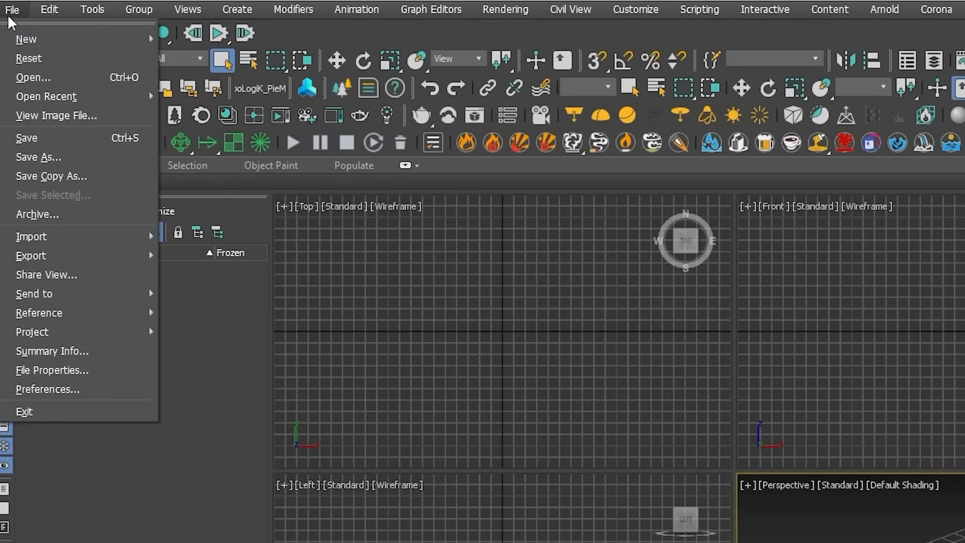
pyautogui.moveTo(69, 246)
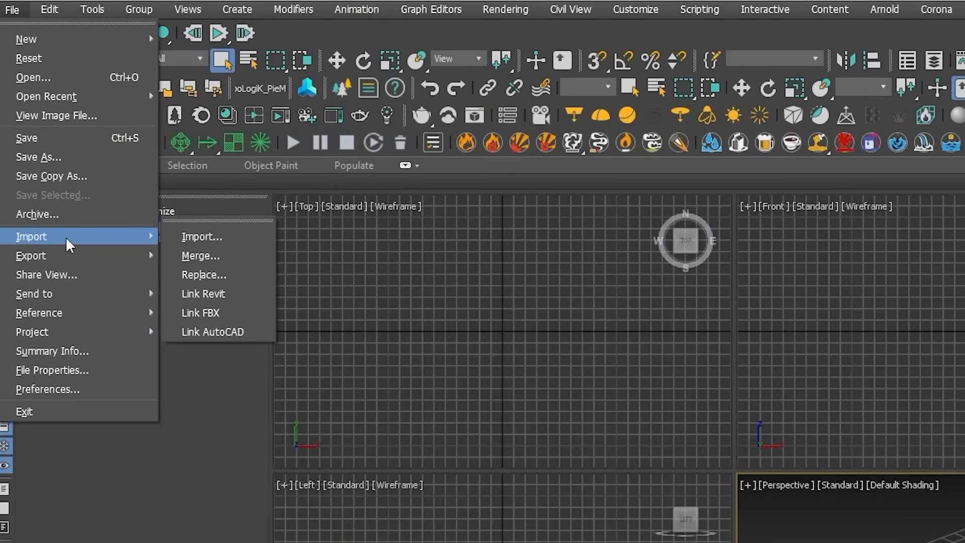
pyautogui.click(217, 243)
pyautogui.click(529, 312)
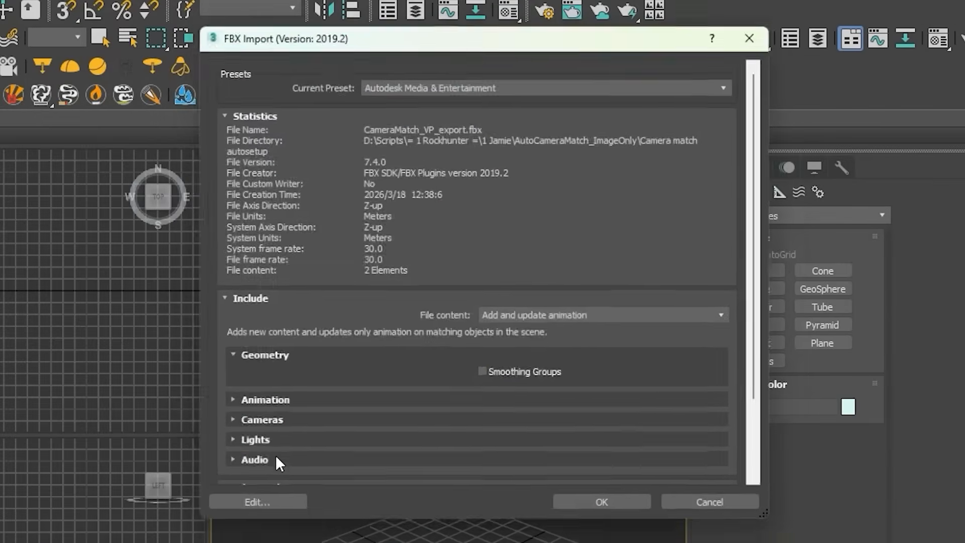
pyautogui.click(596, 510)
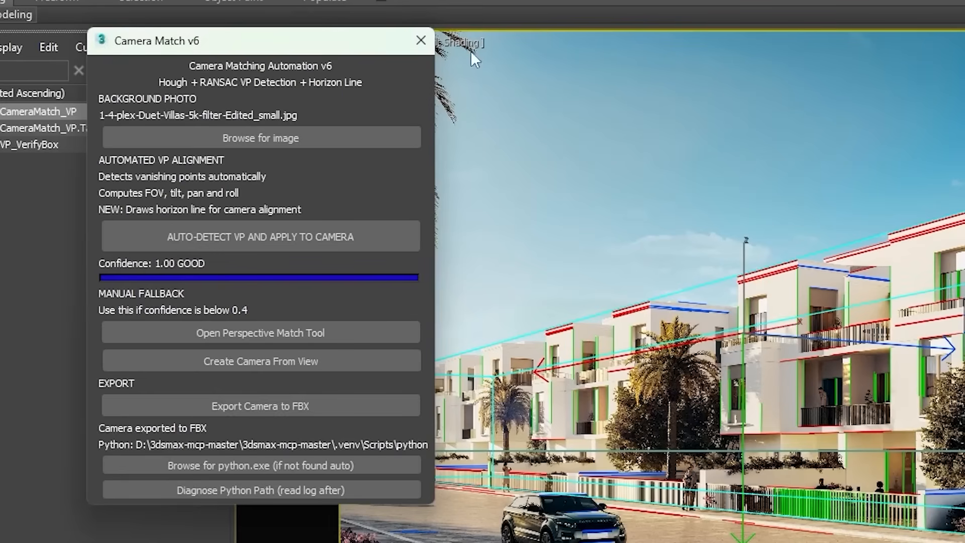
# Step: Return to the original 3ds Max session, reset the scene and close the Camera Match v6 window
pyautogui.moveTo(309, 45); pyautogui.dragTo(259, 47)
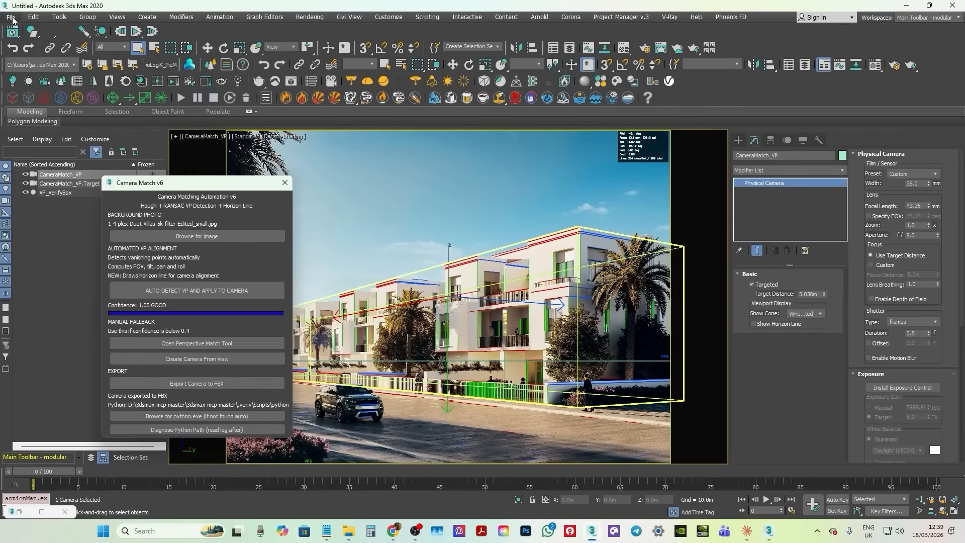
pyautogui.click(11, 17)
pyautogui.click(28, 47)
pyautogui.click(485, 303)
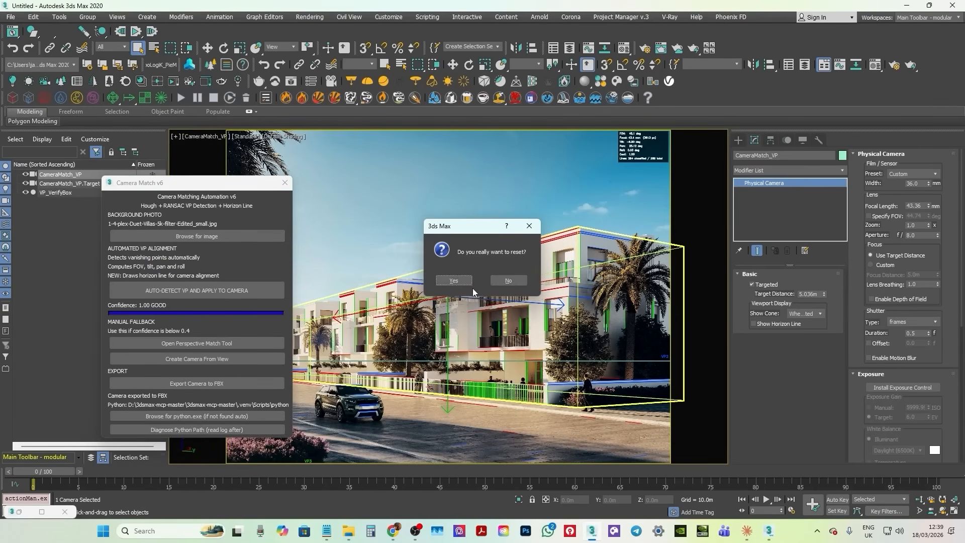
pyautogui.click(446, 302)
pyautogui.click(285, 182)
# Step: Run the Camera Match script again, load the "1-Building on the main high street" photo and auto-detect its vanishing points for the camera
pyautogui.click(427, 16)
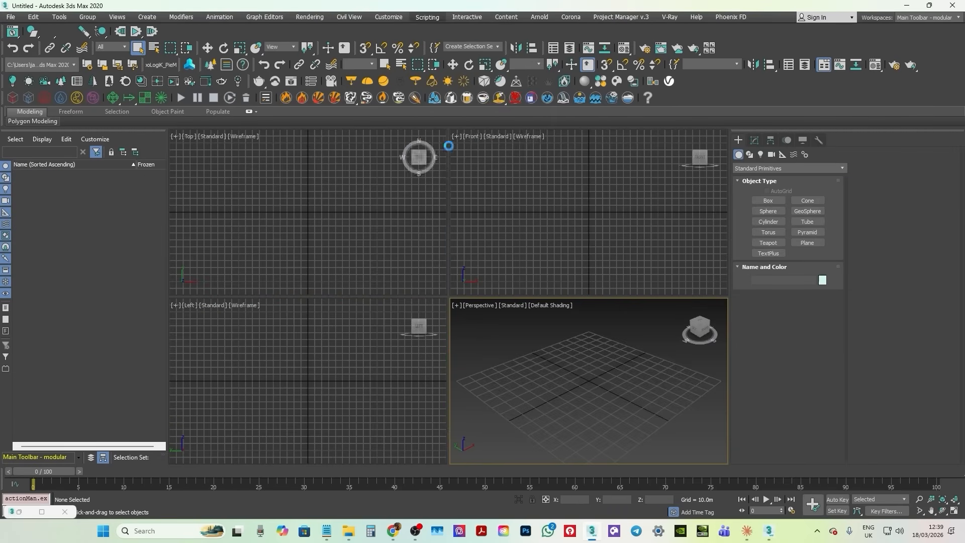
pyautogui.click(500, 145)
pyautogui.click(482, 187)
pyautogui.click(300, 161)
pyautogui.click(518, 322)
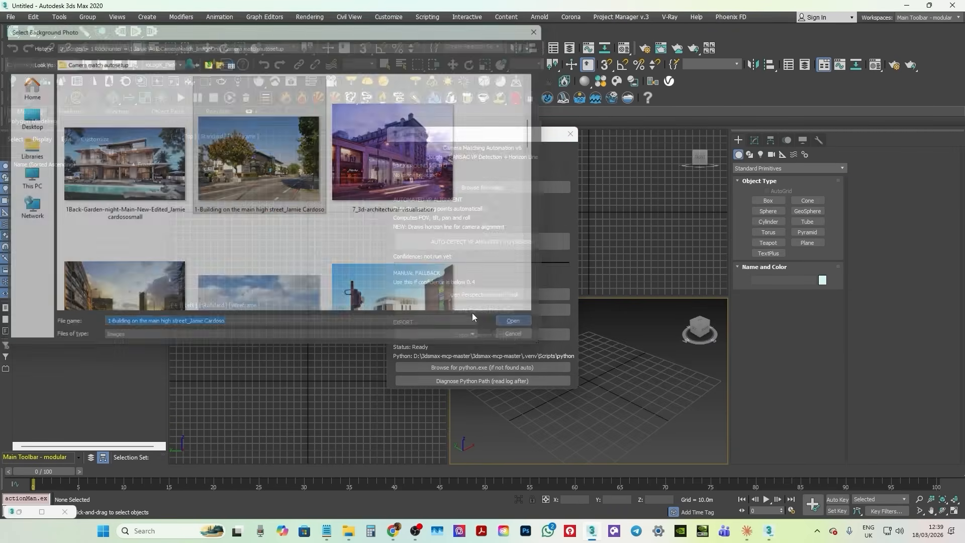
pyautogui.click(496, 242)
pyautogui.moveTo(488, 134); pyautogui.dragTo(271, 285)
# Step: Move the verification box in the top view away from the camera into the distance
pyautogui.scroll(5, 304, 204)
pyautogui.press('w')
pyautogui.moveTo(332, 224); pyautogui.dragTo(421, 171)
# Step: Switch the CameraMatch_VP camera's Targeted option off and on again to generate a target, and select that target
pyautogui.click(487, 305)
pyautogui.click(514, 265)
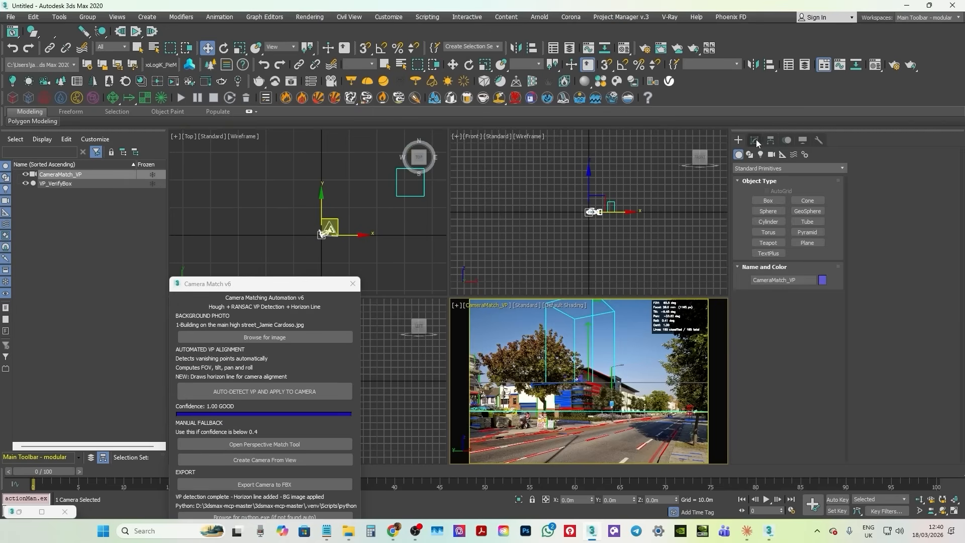
pyautogui.click(754, 140)
pyautogui.click(755, 284)
pyautogui.click(487, 305)
pyautogui.click(513, 275)
# Step: Raise the camera target by about 0.09 m to align the camera horizon, and move the verification box onto the corner building
pyautogui.click(953, 511)
pyautogui.moveTo(284, 286); pyautogui.dragTo(127, 259)
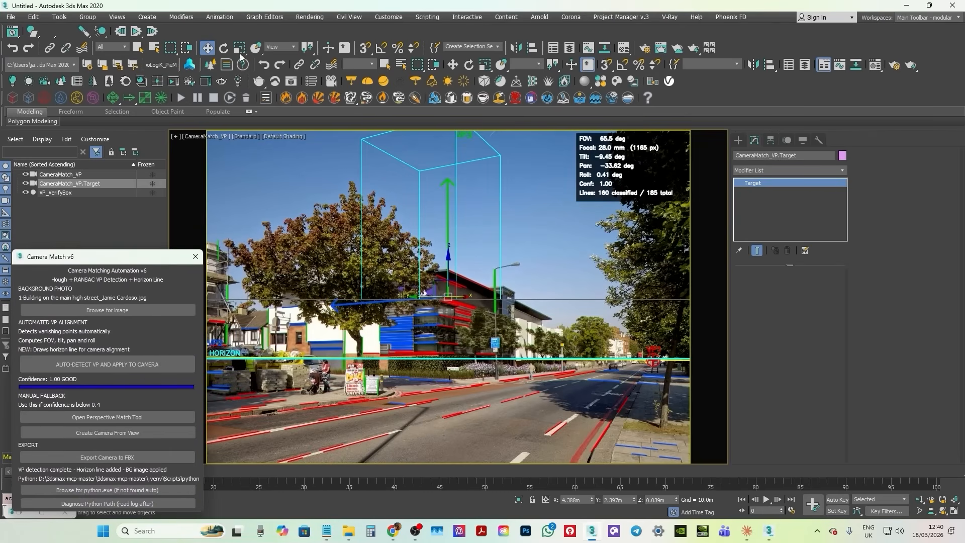
pyautogui.moveTo(454, 222); pyautogui.dragTo(666, 338)
pyautogui.moveTo(449, 266)
pyautogui.mouseDown()
pyautogui.moveTo(453, 248)
pyautogui.moveTo(448, 263)
pyautogui.mouseUp()
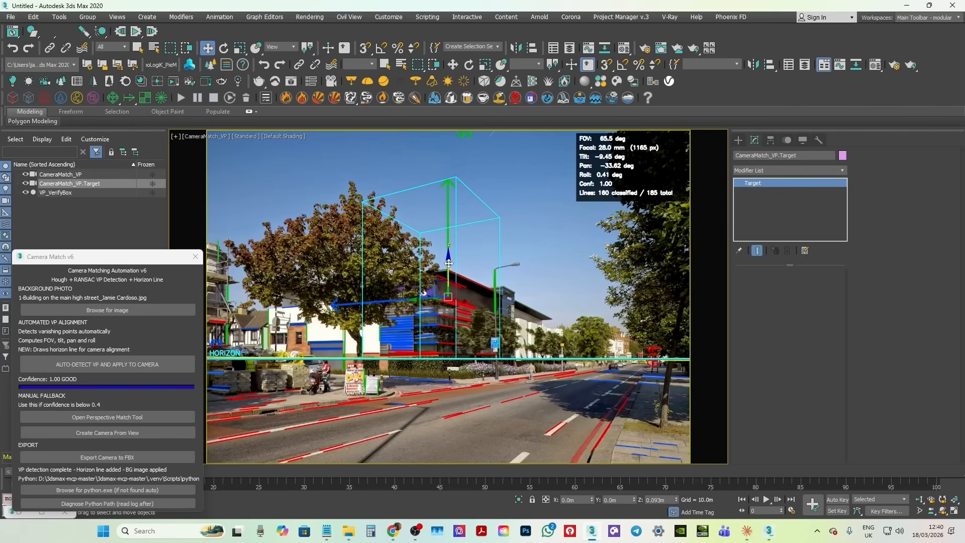
pyautogui.click(466, 185)
pyautogui.moveTo(433, 324); pyautogui.dragTo(408, 384)
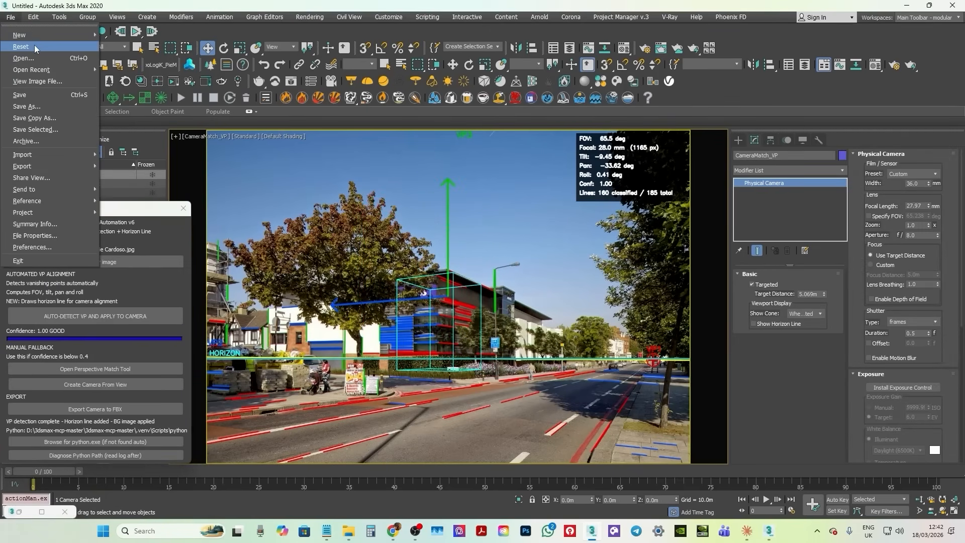
# Step: Reset the scene and close the Camera Match v6 window
pyautogui.click(20, 48)
pyautogui.click(448, 280)
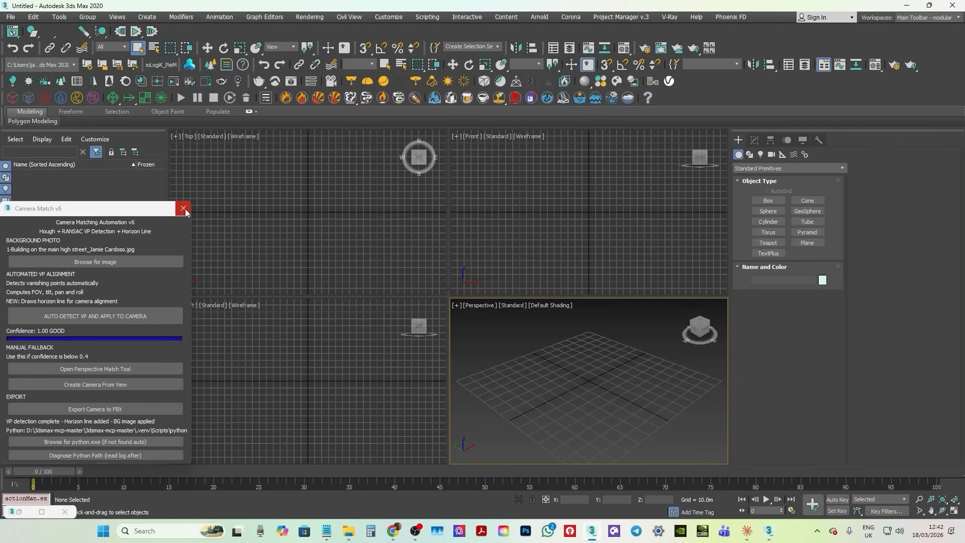
pyautogui.click(183, 208)
pyautogui.click(427, 16)
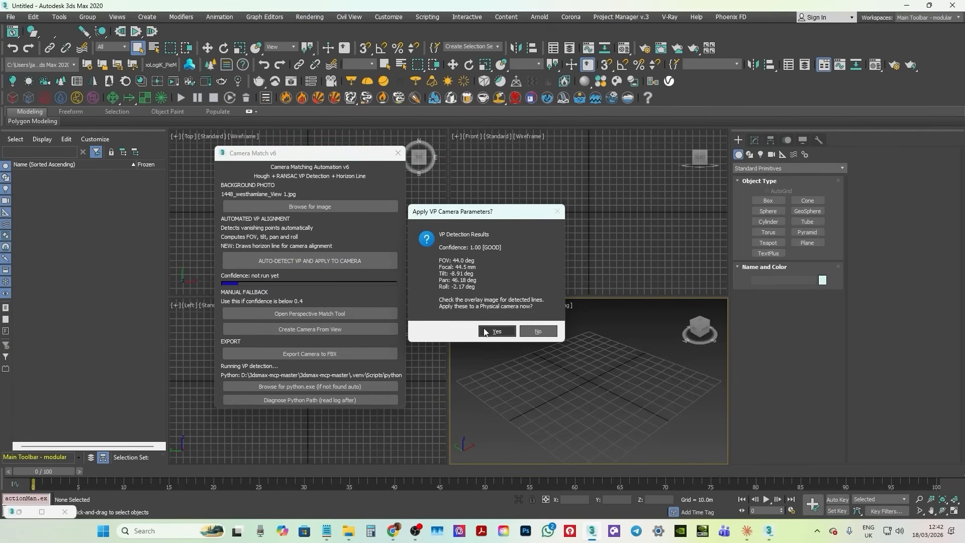
pyautogui.click(495, 330)
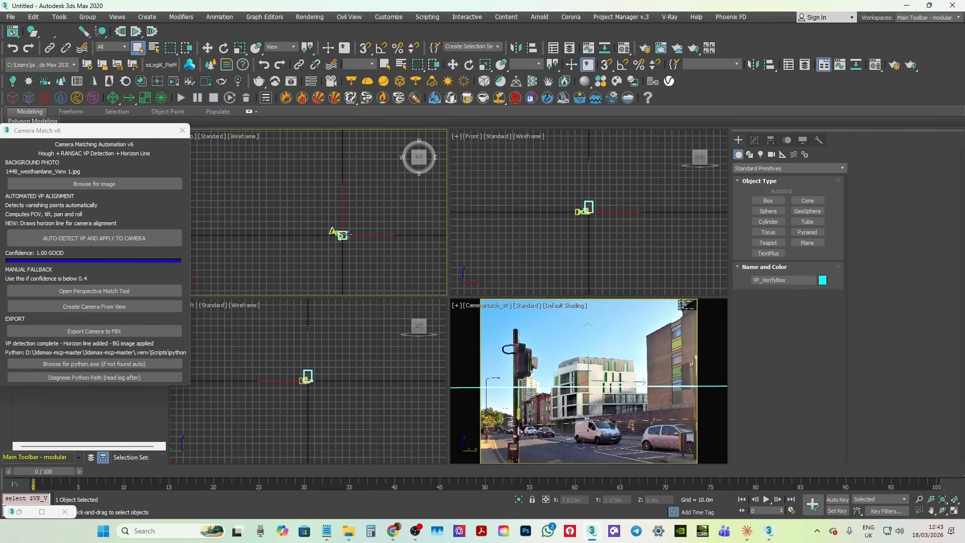
# Step: Move the verification box away from the camera in the top view and maximize the camera view
pyautogui.press('w')
pyautogui.moveTo(348, 232); pyautogui.dragTo(300, 201)
pyautogui.rightClick(603, 352)
pyautogui.hotkey('alt', 'w')
pyautogui.moveTo(130, 131); pyautogui.dragTo(128, 230)
# Step: Generate a target for the CameraMatch_VP camera and raise it to align the camera horizon with the cyan horizon line
pyautogui.click(200, 136)
pyautogui.click(235, 329)
pyautogui.click(754, 140)
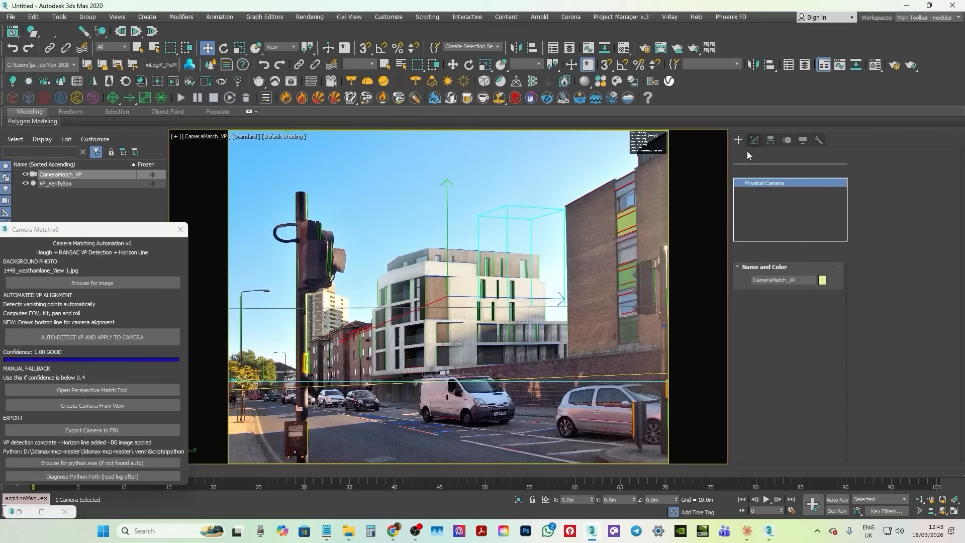
pyautogui.click(754, 285)
pyautogui.click(200, 137)
pyautogui.click(240, 340)
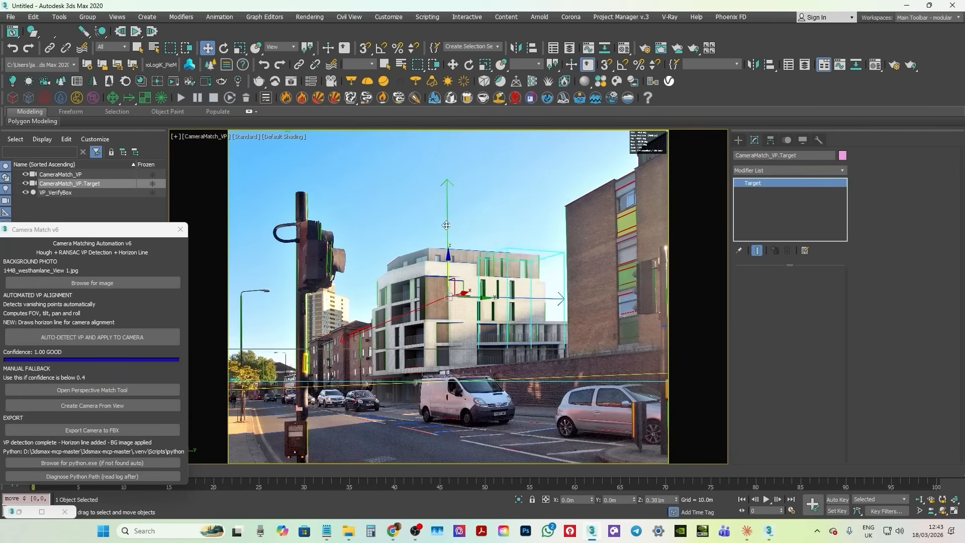
# Step: Lower the verification box, move it onto the brick building and set its length to 10.2 m and width to 19.2 m
pyautogui.click(502, 283)
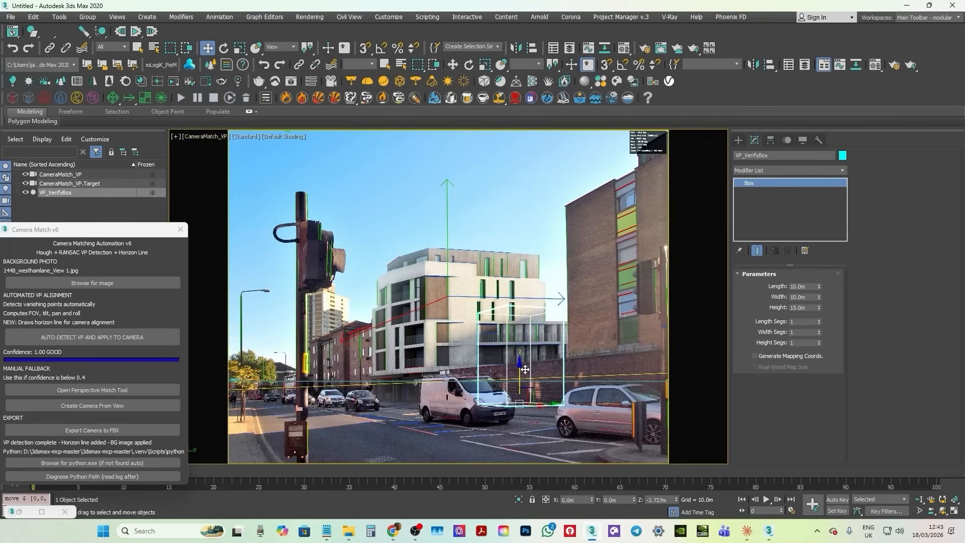
pyautogui.moveTo(532, 409); pyautogui.dragTo(647, 412)
pyautogui.moveTo(818, 286)
pyautogui.mouseDown()
pyautogui.moveTo(819, 269)
pyautogui.moveTo(818, 284)
pyautogui.mouseUp()
pyautogui.moveTo(818, 296); pyautogui.dragTo(819, 254)
# Step: Clone the verification box onto the distant brown building at about X -209.5 m, Y 43.7 m, Z -7.1 m
pyautogui.moveTo(643, 409)
pyautogui.mouseDown()
pyautogui.moveTo(672, 409)
pyautogui.moveTo(355, 395)
pyautogui.mouseUp()
pyautogui.moveTo(350, 352); pyautogui.dragTo(350, 362)
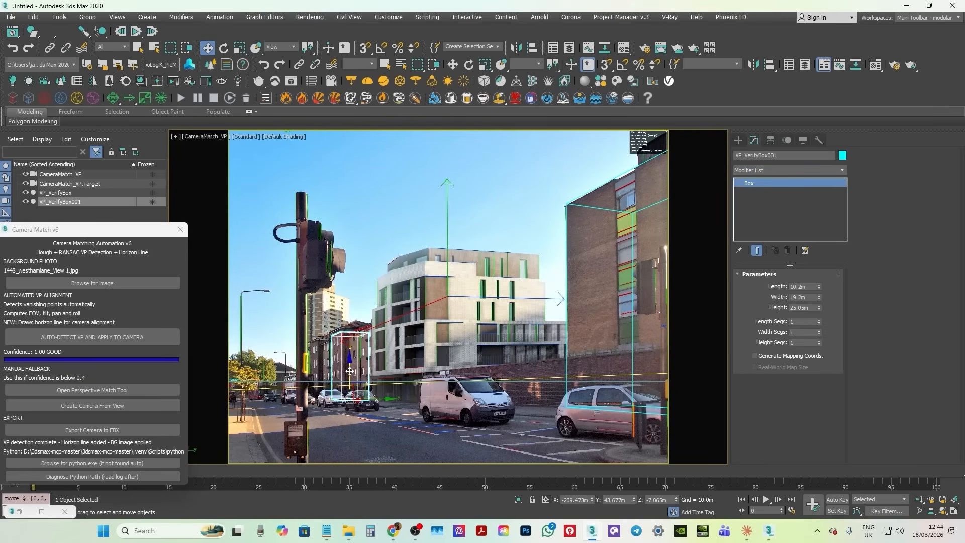
# Step: Clone the box onto the white corner building at about X -164.3 m, Y 55.5 m, with length 23.154 m and height 45.591 m
pyautogui.moveTo(355, 397)
pyautogui.keyDown('shift'); pyautogui.mouseDown()
pyautogui.moveTo(425, 403)
pyautogui.moveTo(401, 399)
pyautogui.mouseUp(); pyautogui.keyUp('shift')
pyautogui.click(483, 307)
pyautogui.moveTo(819, 290); pyautogui.dragTo(819, 257)
pyautogui.moveTo(428, 400)
pyautogui.mouseDown()
pyautogui.moveTo(455, 400)
pyautogui.moveTo(448, 400)
pyautogui.mouseUp()
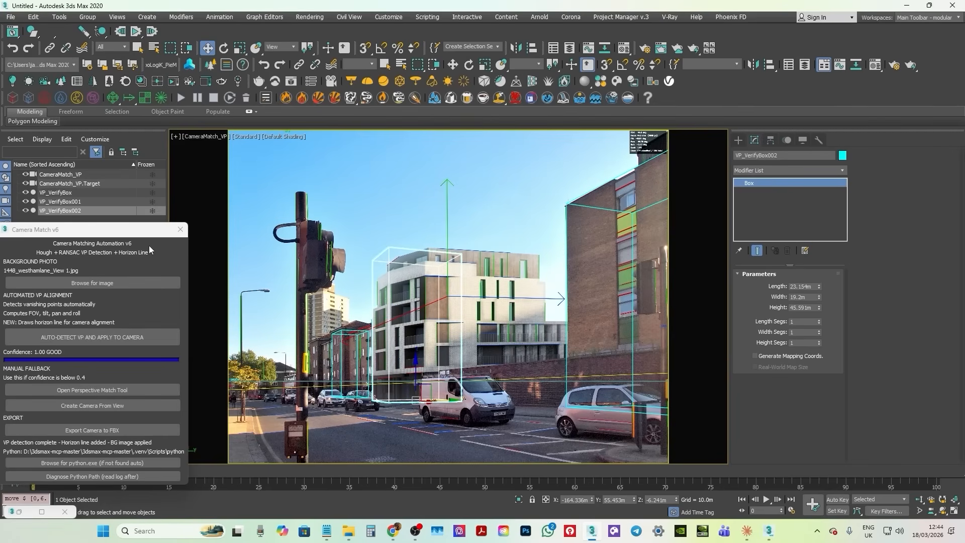
# Step: Close the Camera Match v6 window and reset the scene for another photo
pyautogui.moveTo(154, 229); pyautogui.dragTo(255, 208)
pyautogui.click(427, 17)
pyautogui.click(280, 208)
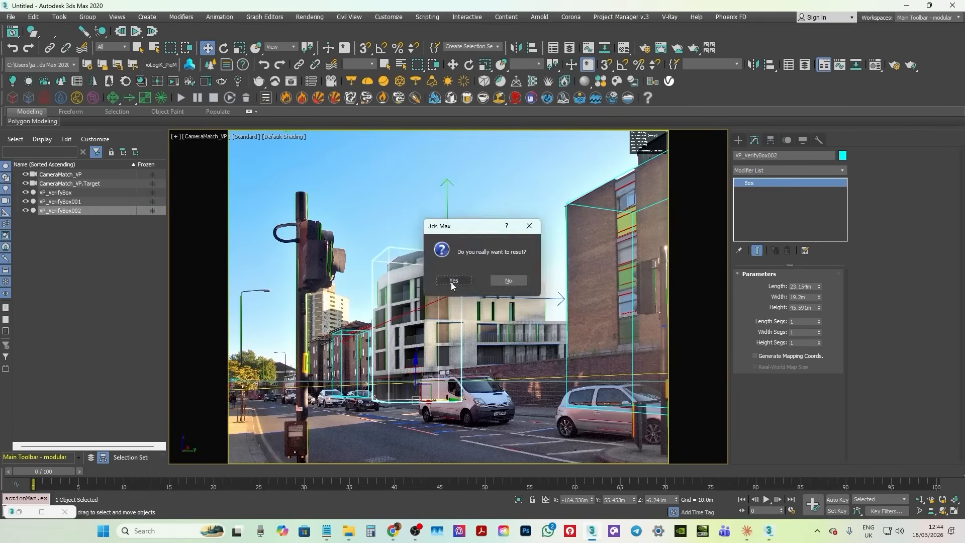
pyautogui.click(450, 285)
# Step: Run the Camera Match script on DJI_0364.jpg and apply the detected vanishing-point parameters to a camera
pyautogui.click(427, 17)
pyautogui.click(462, 69)
pyautogui.click(497, 332)
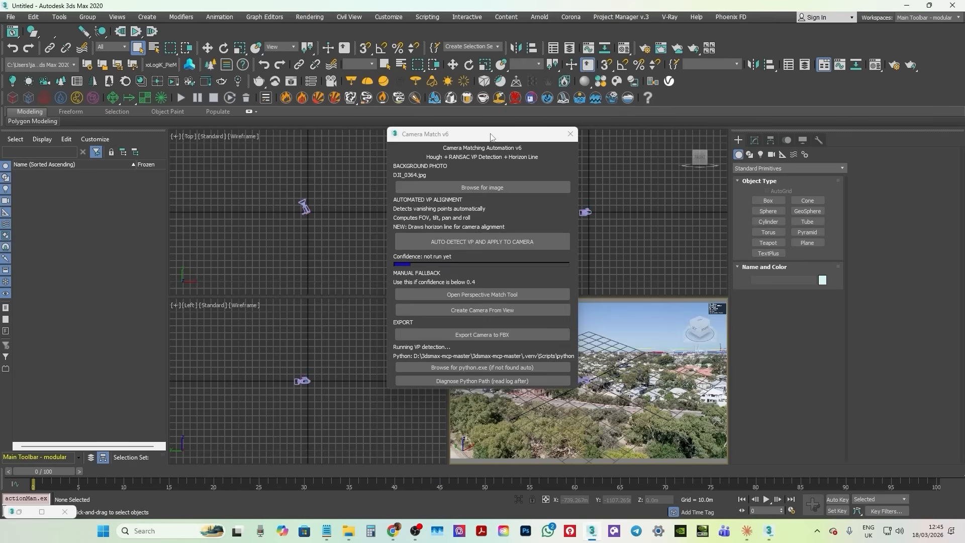
# Step: Move the verification box away from the camera in the top view and lower it in the front view
pyautogui.rightClick(355, 242)
pyautogui.click(370, 252)
pyautogui.moveTo(380, 225); pyautogui.dragTo(346, 167)
pyautogui.scroll(5, 566, 230)
pyautogui.moveTo(573, 189); pyautogui.dragTo(573, 222)
# Step: Select the matched camera and make it a targeted camera
pyautogui.click(486, 305)
pyautogui.click(512, 282)
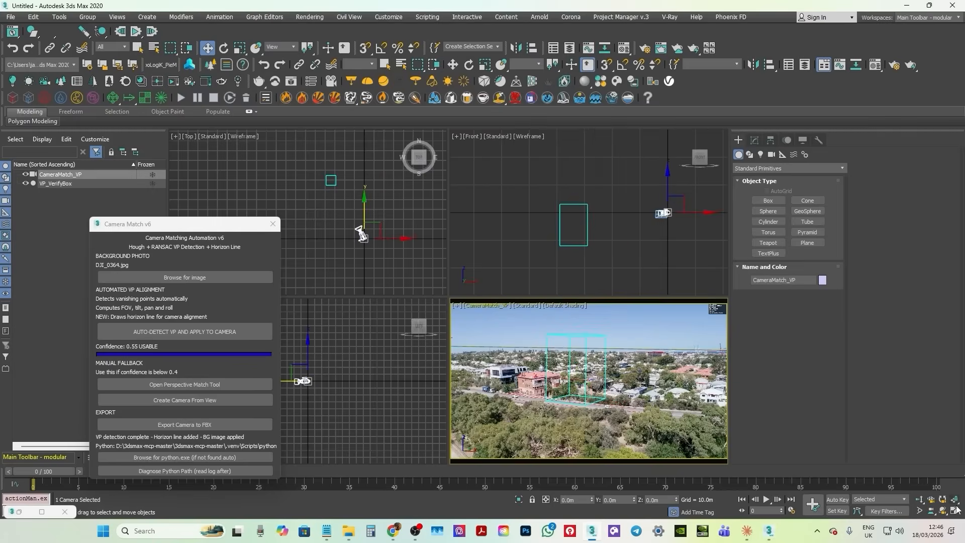
pyautogui.click(954, 510)
pyautogui.moveTo(185, 223); pyautogui.dragTo(103, 202)
pyautogui.click(753, 140)
pyautogui.click(753, 288)
# Step: Select the camera target and adjust its height to about Z -0.55 m to align the horizons
pyautogui.rightClick(285, 234)
pyautogui.click(252, 213)
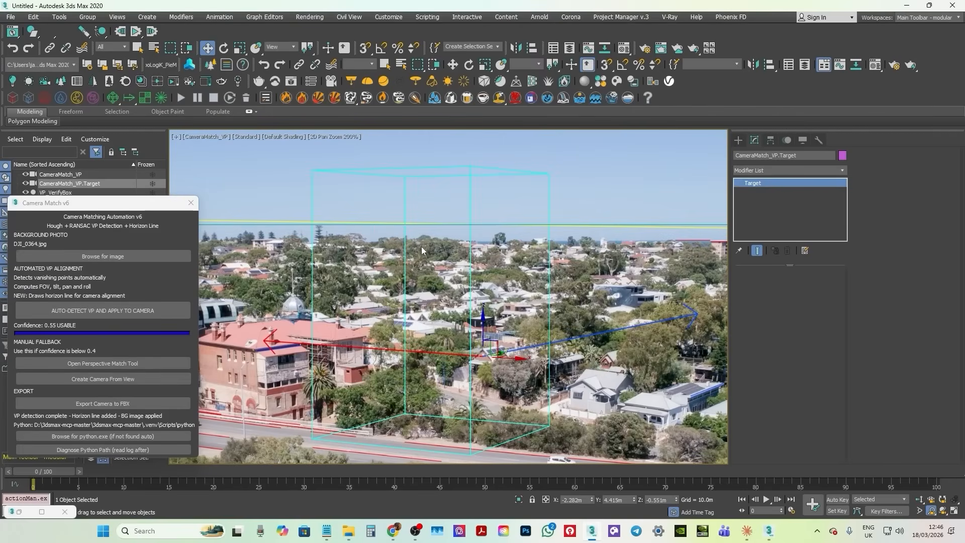
pyautogui.moveTo(483, 321); pyautogui.dragTo(485, 326)
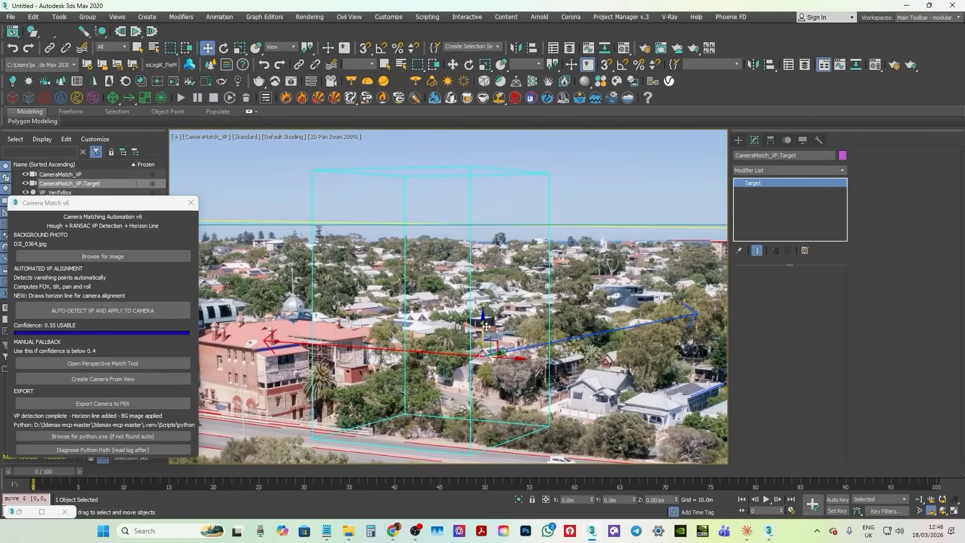
# Step: Move the verification box onto the red-roofed brick building beside the road
pyautogui.scroll(-3, 486, 326)
pyautogui.click(520, 315)
pyautogui.moveTo(520, 316); pyautogui.dragTo(418, 317)
pyautogui.scroll(3, 417, 314)
pyautogui.moveTo(383, 289); pyautogui.dragTo(382, 303)
pyautogui.moveTo(412, 331); pyautogui.dragTo(411, 332)
# Step: Turn off the camera's Auto Vertical Tilt Correction and adjust the vertical tilt from 0 to match the brick building
pyautogui.click(199, 139)
pyautogui.click(231, 338)
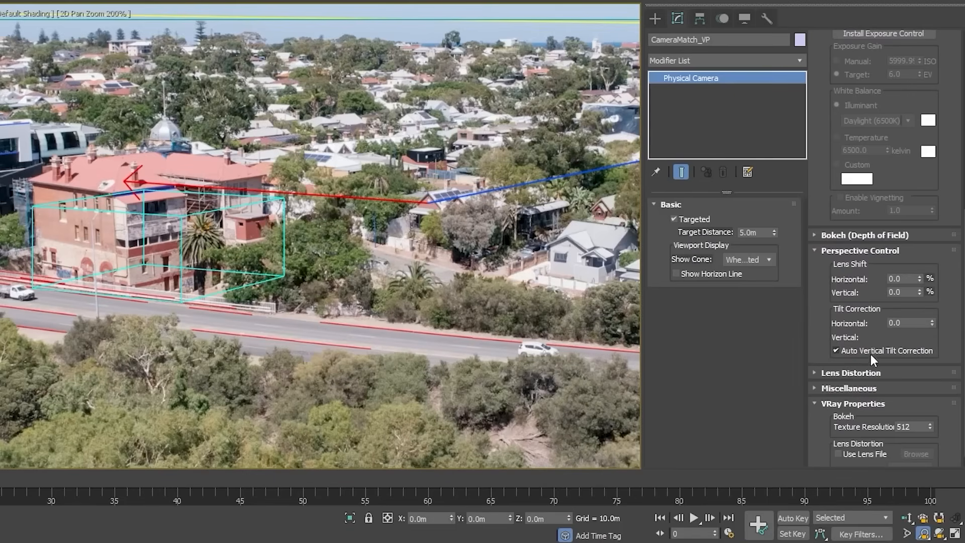
pyautogui.click(837, 350)
pyautogui.write('0')
pyautogui.press('Return')
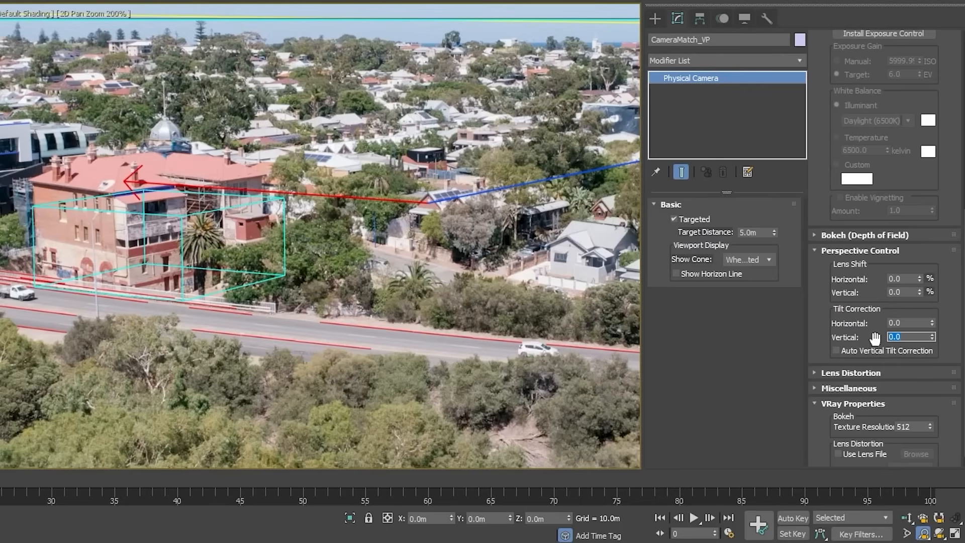
pyautogui.moveTo(934, 341); pyautogui.dragTo(928, 323)
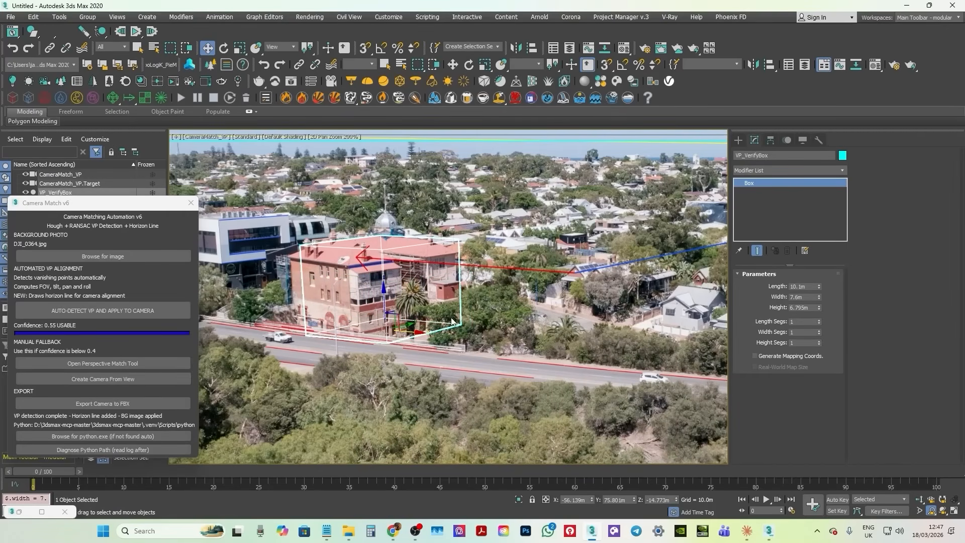
pyautogui.click(206, 136)
pyautogui.click(302, 330)
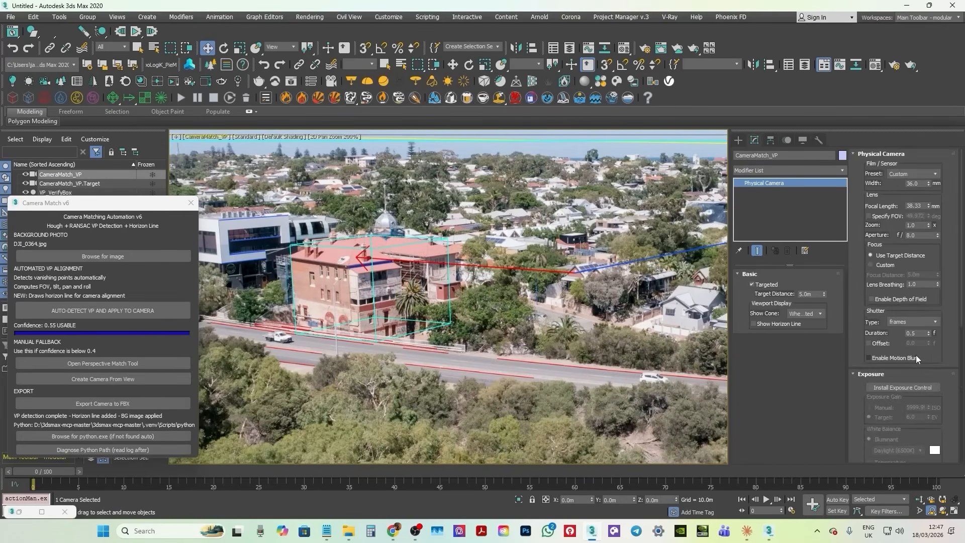
# Step: Clone the verification box and position the copy over the white modern building behind the brick one
pyautogui.click(371, 251)
pyautogui.moveTo(399, 321)
pyautogui.keyDown('shift'); pyautogui.mouseDown()
pyautogui.moveTo(547, 337)
pyautogui.moveTo(215, 310)
pyautogui.moveTo(374, 277)
pyautogui.moveTo(251, 272)
pyautogui.mouseUp(); pyautogui.keyUp('shift')
pyautogui.click(480, 306)
pyautogui.moveTo(251, 271); pyautogui.dragTo(435, 317, button='middle')
pyautogui.moveTo(435, 317); pyautogui.dragTo(472, 315)
pyautogui.moveTo(458, 286); pyautogui.dragTo(457, 313)
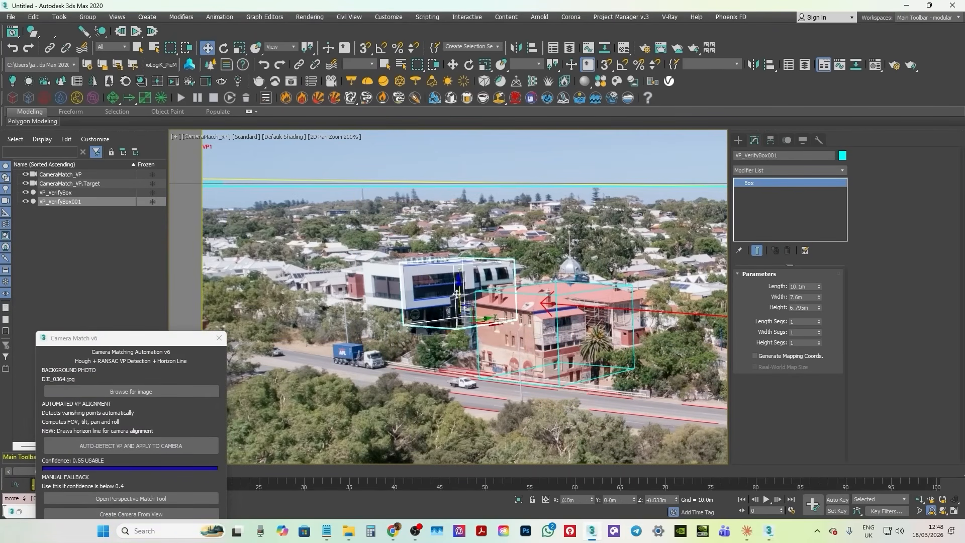
pyautogui.moveTo(484, 340); pyautogui.dragTo(440, 330)
# Step: Nudge the camera target to Z -0.542 m with Move Transform Type-In to refine the horizon alignment
pyautogui.scroll(-2, 423, 290)
pyautogui.scroll(3, 511, 233)
pyautogui.click(203, 137)
pyautogui.click(251, 284)
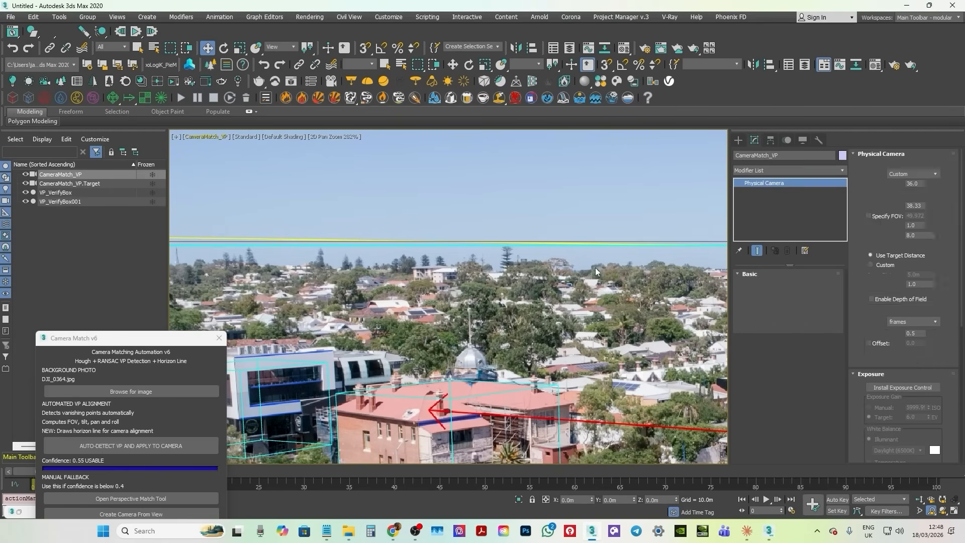
pyautogui.click(202, 137)
pyautogui.click(251, 296)
pyautogui.press('F12')
pyautogui.click(277, 83)
pyautogui.doubleClick(277, 80)
pyautogui.scroll(-2, 301, 247)
pyautogui.scroll(3, 442, 249)
pyautogui.scroll(-4, 442, 249)
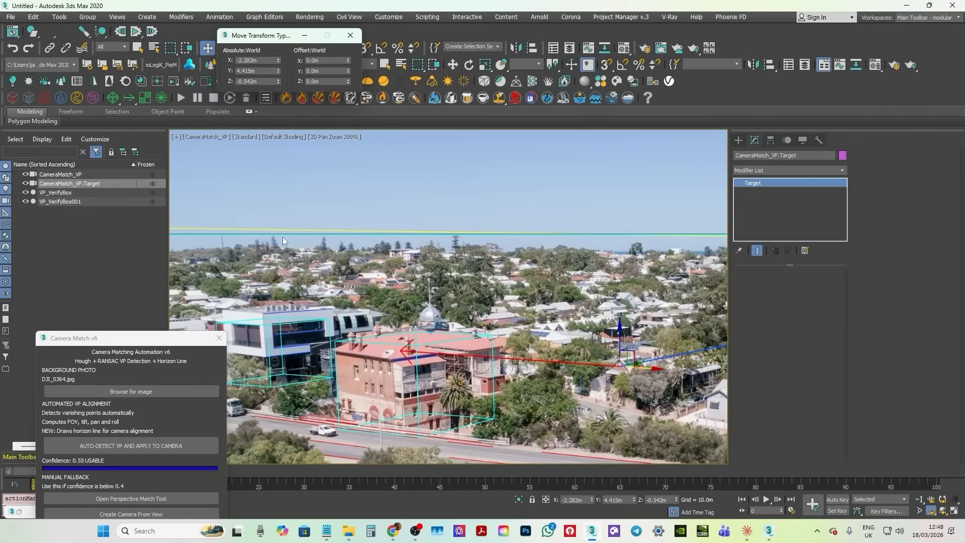
# Step: Shift the cloned box to about X -100.3 m, Y 103.9 m, Z -16.6 m to fit the white building
pyautogui.scroll(2, 363, 297)
pyautogui.click(328, 278)
pyautogui.moveTo(357, 322); pyautogui.dragTo(343, 320)
pyautogui.moveTo(344, 320); pyautogui.dragTo(343, 320)
pyautogui.scroll(-2, 371, 287)
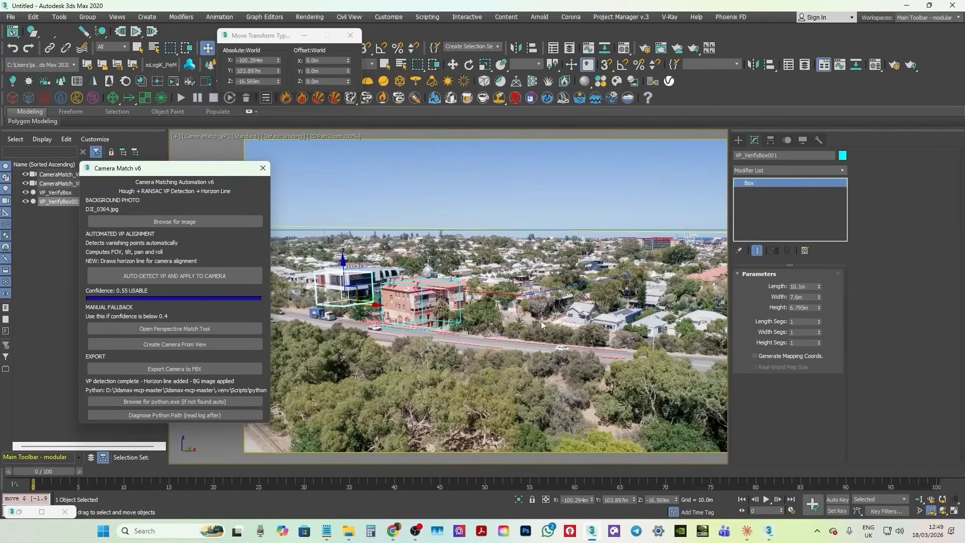
# Step: Reset the scene and match a camera to IMG_0299.JPG with the Camera Match script
pyautogui.click(10, 17)
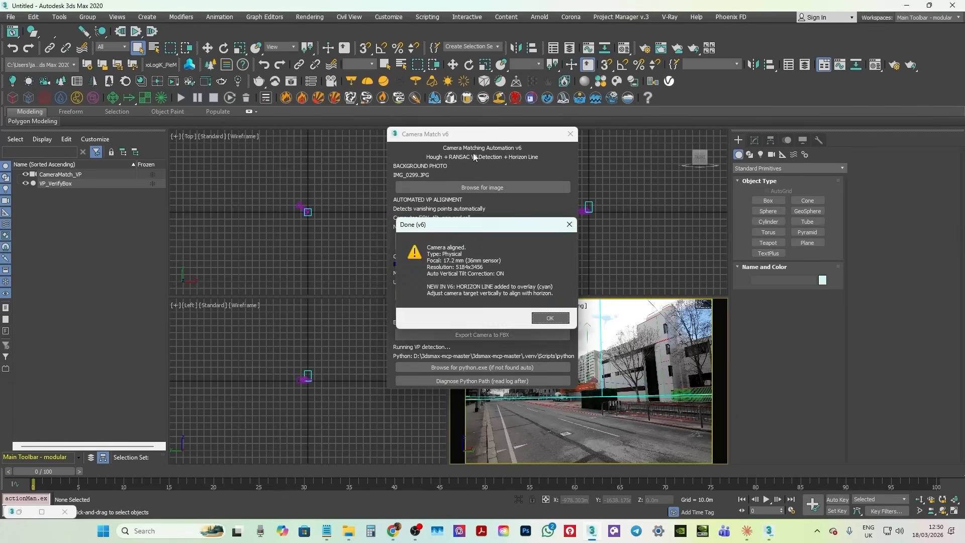
pyautogui.click(550, 317)
pyautogui.moveTo(495, 135); pyautogui.dragTo(286, 315)
# Step: Move the verification box to about X -13.4 m, Y 31.4 m, over the white building's entrance
pyautogui.click(308, 213)
pyautogui.press('w')
pyautogui.scroll(2, 327, 225)
pyautogui.moveTo(328, 225); pyautogui.dragTo(376, 254, button='middle')
pyautogui.moveTo(370, 230); pyautogui.dragTo(336, 199)
pyautogui.click(488, 305)
pyautogui.click(536, 319)
pyautogui.hotkey('alt', 'w')
pyautogui.moveTo(272, 312); pyautogui.dragTo(113, 301)
pyautogui.moveTo(464, 297); pyautogui.dragTo(578, 292)
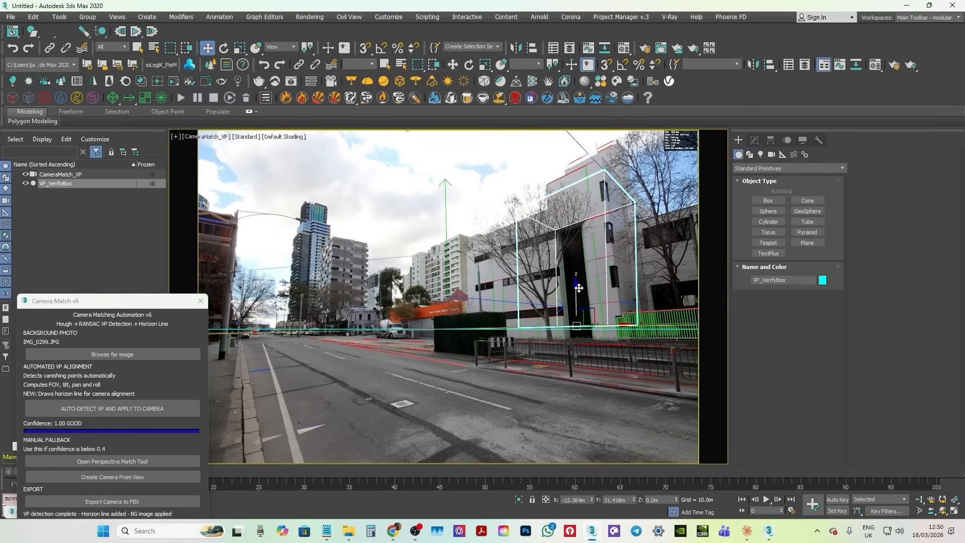
pyautogui.click(371, 238)
# Step: Make the camera matched to IMG_0299.JPG a targeted camera
pyautogui.click(207, 138)
pyautogui.click(248, 331)
pyautogui.click(753, 139)
pyautogui.click(755, 284)
# Step: Select the camera target in 2D Pan Zoom Mode and adjust its height until the horizon lines coincide
pyautogui.click(205, 137)
pyautogui.click(272, 342)
pyautogui.click(175, 136)
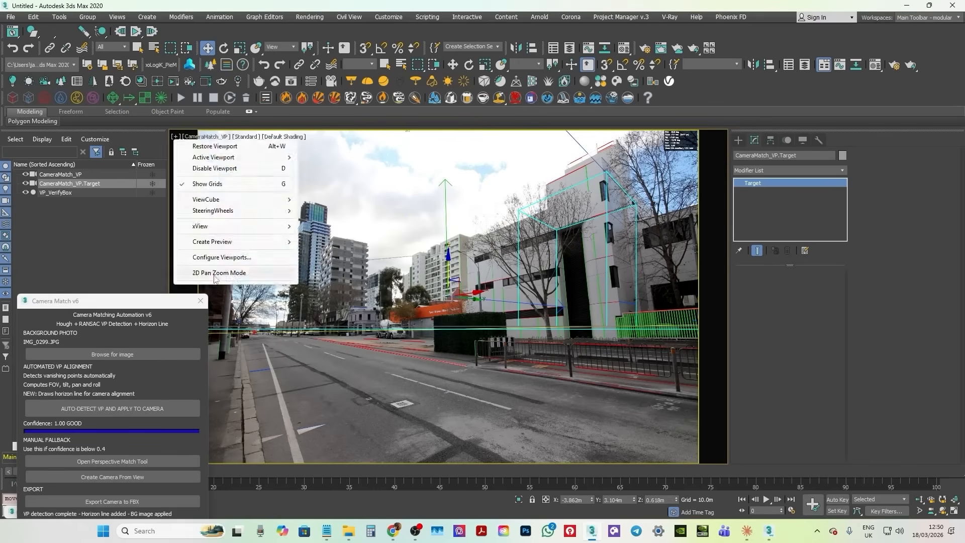
pyautogui.click(216, 278)
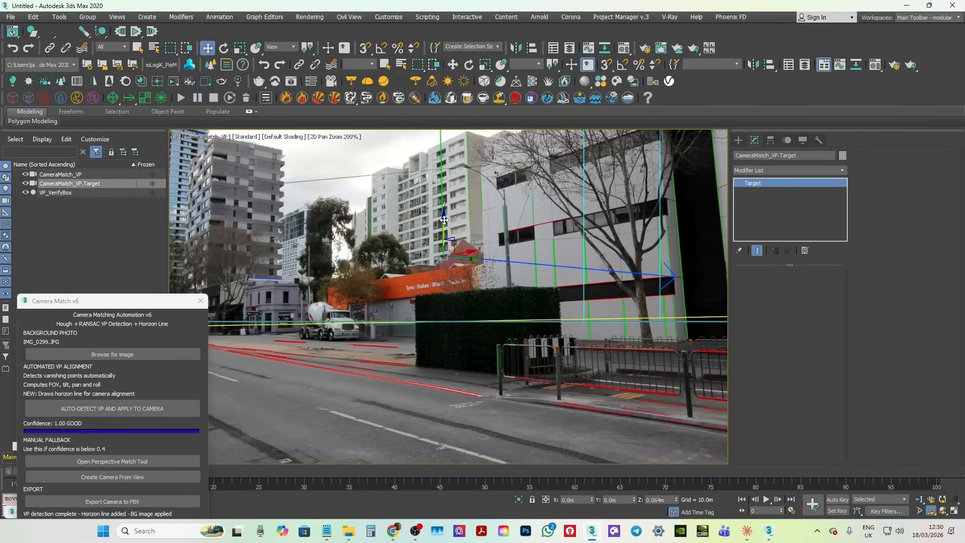
pyautogui.moveTo(444, 220); pyautogui.dragTo(444, 220)
# Step: Lower the verification box to about Z -2.05 m so its base meets the ground
pyautogui.scroll(-6, 455, 346)
pyautogui.click(531, 317)
pyautogui.moveTo(545, 308); pyautogui.dragTo(546, 323)
# Step: Turn off the camera's Auto Vertical Tilt Correction and adjust the vertical tilt to match the building's vertical edges
pyautogui.click(206, 136)
pyautogui.click(273, 331)
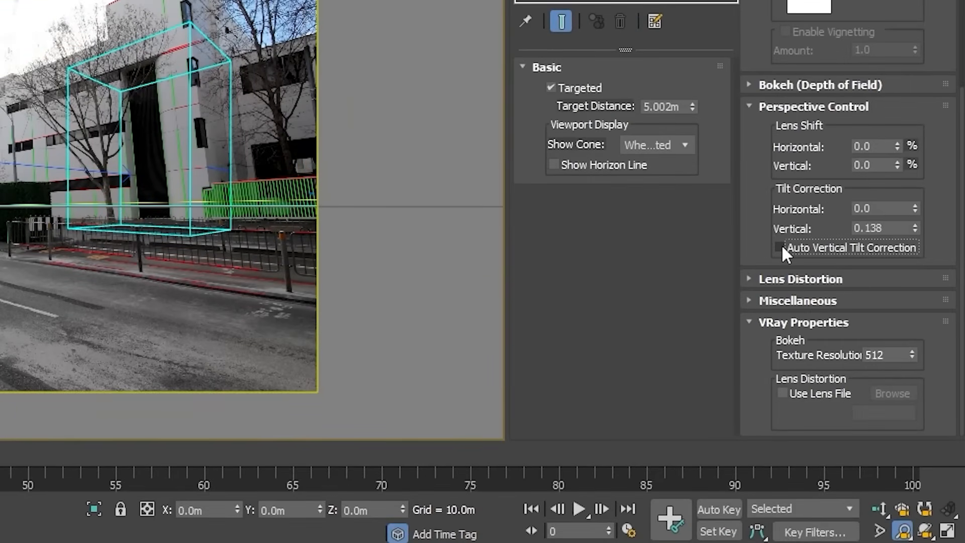
pyautogui.moveTo(914, 225); pyautogui.dragTo(911, 240)
# Step: Shift the verification box along X to about -12.4 m to line up with the entrance tower
pyautogui.click(200, 235)
pyautogui.scroll(4, 200, 234)
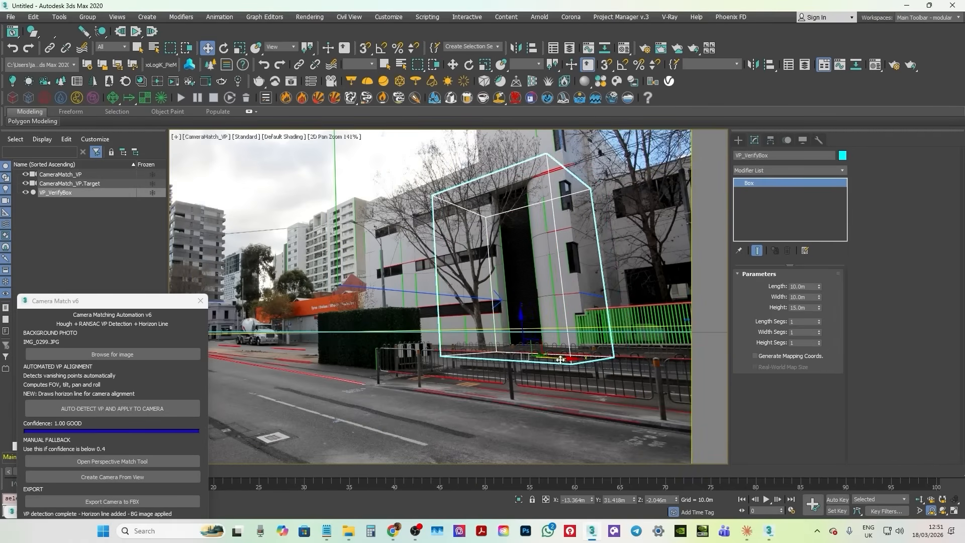
pyautogui.moveTo(560, 360); pyautogui.dragTo(576, 361)
pyautogui.moveTo(140, 306); pyautogui.dragTo(98, 295)
pyautogui.scroll(-2, 405, 289)
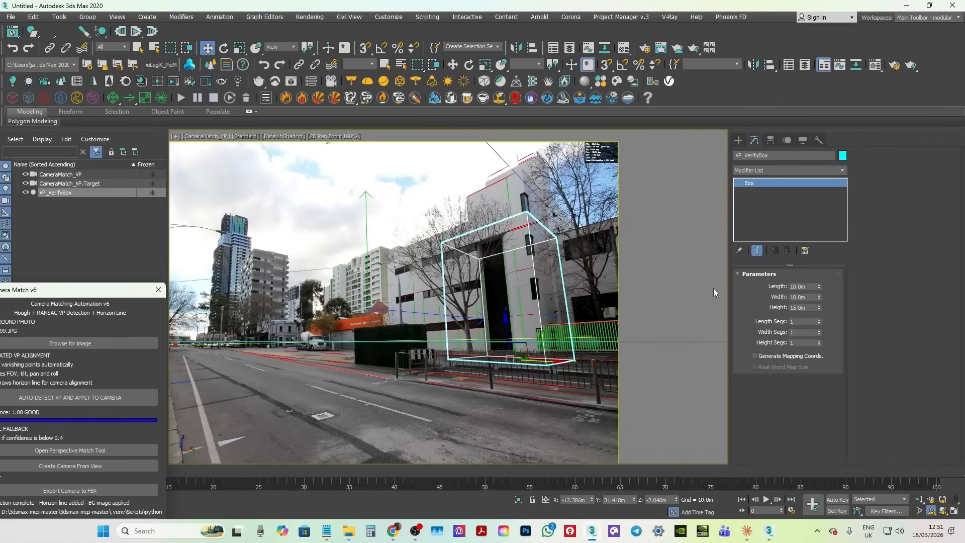
# Step: Clone the verification box along X to about -127.9 m, in front of the distant grey apartment building
pyautogui.keyDown('shift'); pyautogui.moveTo(540, 360); pyautogui.dragTo(253, 345); pyautogui.keyUp('shift')
pyautogui.press('Return')
pyautogui.scroll(6, 245, 332)
pyautogui.scroll(-2, 379, 338)
# Step: Add an Edit Poly modifier to the cloned box and raise its top vertices towards the apartment building's roofline
pyautogui.click(787, 170)
pyautogui.scroll(-1, 767, 337)
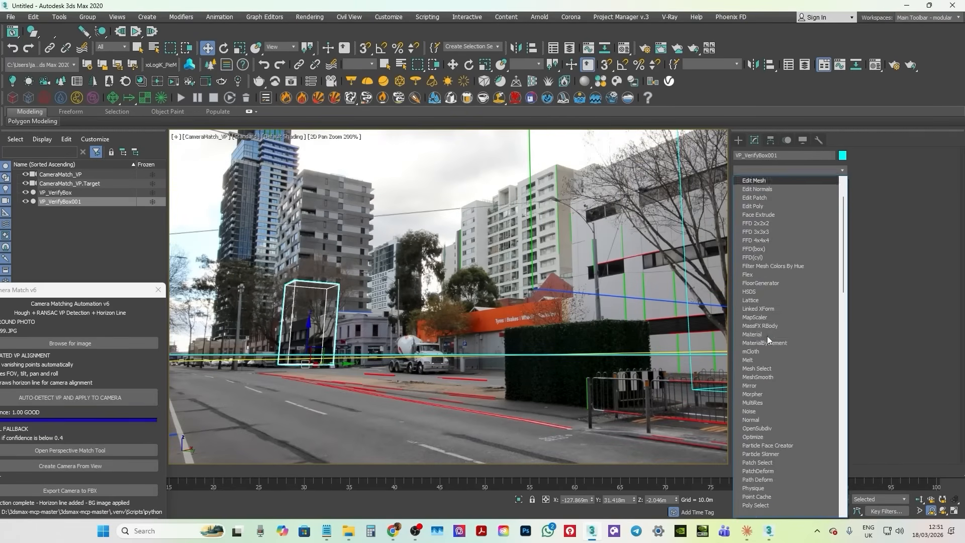
pyautogui.click(766, 336)
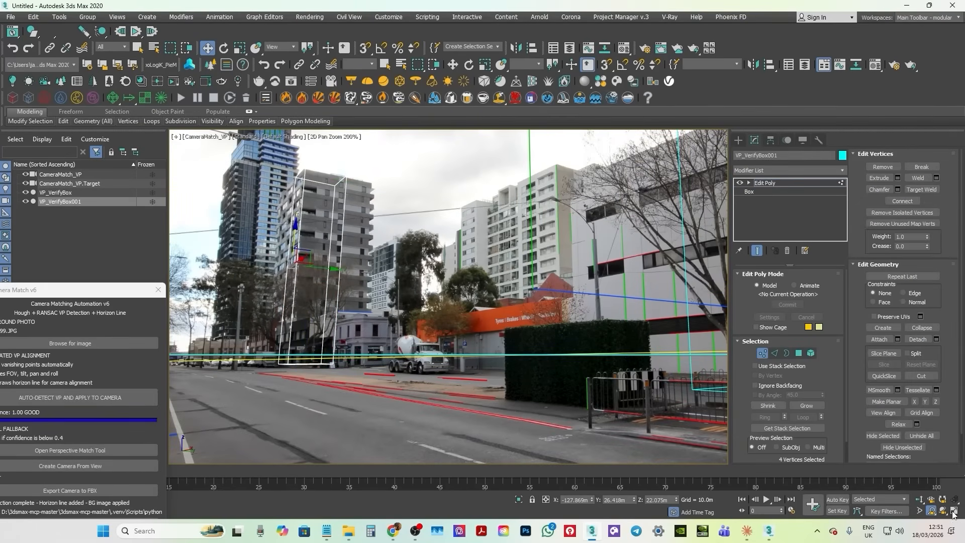
# Step: Move the cloned box's side vertices in the top view to fit the apartment building's footprint
pyautogui.click(953, 511)
pyautogui.scroll(6, 231, 205)
pyautogui.moveTo(234, 228); pyautogui.dragTo(303, 229, button='middle')
pyautogui.moveTo(305, 229); pyautogui.dragTo(334, 219)
pyautogui.moveTo(261, 187); pyautogui.dragTo(261, 232, button='middle')
pyautogui.moveTo(261, 232); pyautogui.dragTo(261, 203)
pyautogui.rightClick(483, 341)
pyautogui.hotkey('alt', 'w')
pyautogui.scroll(2, 379, 236)
pyautogui.moveTo(378, 236); pyautogui.dragTo(378, 288, button='middle')
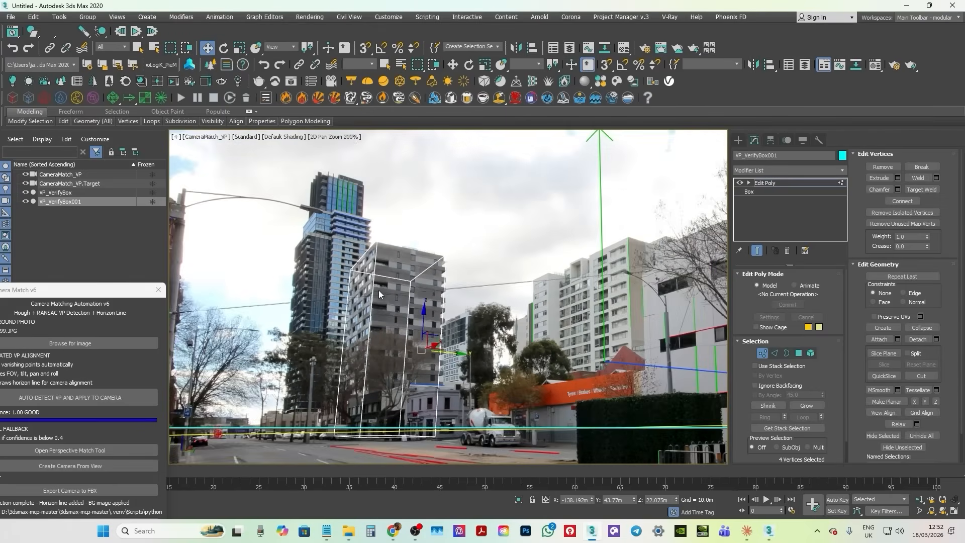
# Step: Examine how the verification boxes fit the buildings in the photo at different zoom levels
pyautogui.scroll(-2, 378, 289)
pyautogui.click(737, 140)
pyautogui.scroll(-2, 497, 291)
pyautogui.scroll(2, 512, 306)
pyautogui.scroll(-1, 272, 379)
pyautogui.scroll(3, 272, 379)
pyautogui.scroll(-4, 333, 387)
pyautogui.scroll(3, 433, 370)
pyautogui.scroll(-1, 356, 294)
# Step: Reset the scene for another photo
pyautogui.click(11, 16)
pyautogui.click(21, 43)
pyautogui.click(480, 279)
pyautogui.click(460, 280)
# Step: Run the Camera Match script on the backlit shopfront photo and apply the detected vanishing-point parameters to a camera
pyautogui.click(426, 16)
pyautogui.click(436, 53)
pyautogui.click(477, 188)
pyautogui.click(504, 318)
pyautogui.click(477, 242)
pyautogui.click(549, 318)
# Step: Select the camera matched to the shopfront photo and make it targeted
pyautogui.moveTo(483, 143); pyautogui.dragTo(86, 264)
pyautogui.rightClick(477, 307)
pyautogui.hotkey('alt', 'w')
pyautogui.click(158, 290)
pyautogui.click(210, 137)
pyautogui.click(295, 330)
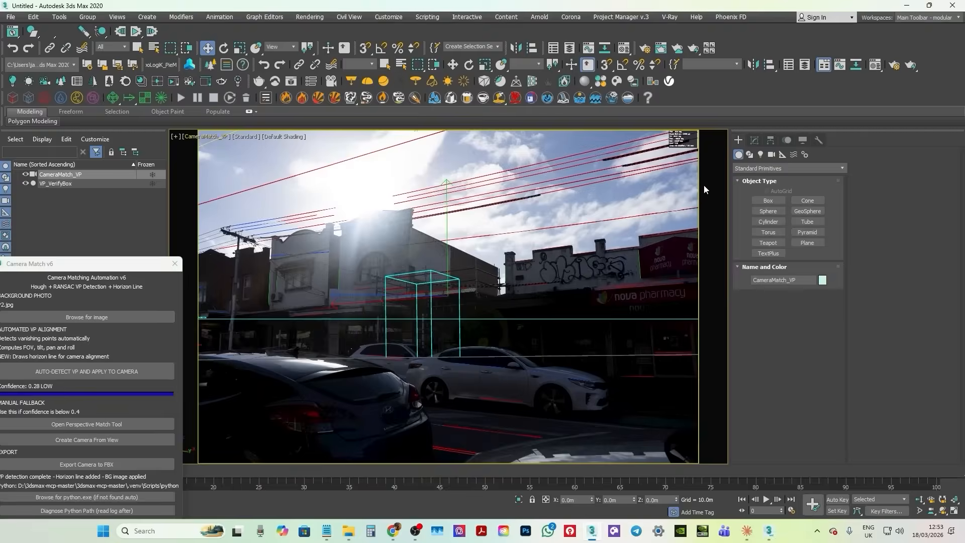
pyautogui.click(753, 140)
pyautogui.click(753, 285)
# Step: Select the camera target and move it vertically to align the horizon in the shopfront photo
pyautogui.click(210, 137)
pyautogui.click(295, 341)
pyautogui.moveTo(448, 277); pyautogui.dragTo(457, 309)
# Step: Place the verification box at about X -67.4 m, Y 66.3 m, Z -7.5 m and set its height to 27.3 m
pyautogui.moveTo(444, 234); pyautogui.dragTo(358, 282)
pyautogui.moveTo(819, 307); pyautogui.dragTo(819, 281)
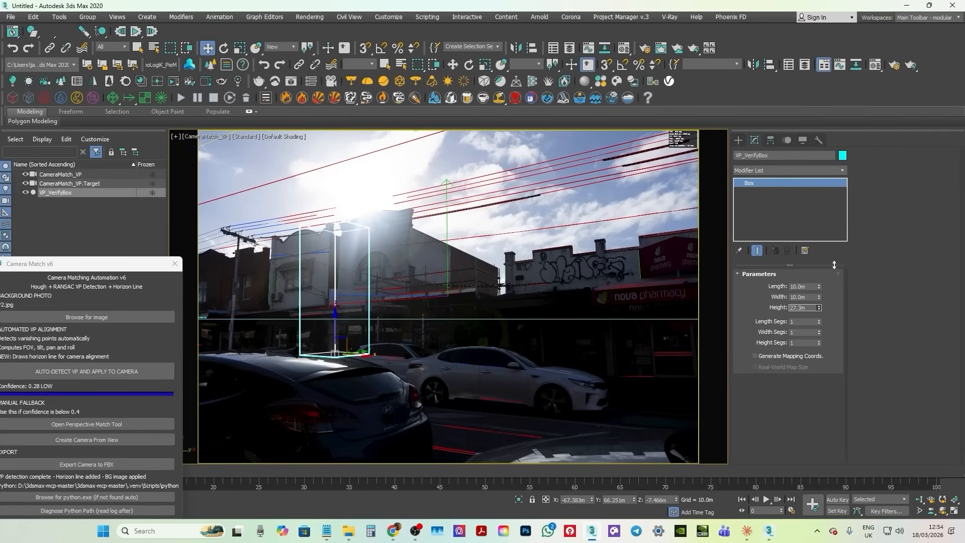
# Step: Move the box to about X -56.8 m, Y 74.2 m and set its height to 30.03 m
pyautogui.hotkey('alt', 'w')
pyautogui.click(456, 304)
pyautogui.click(500, 442)
pyautogui.moveTo(301, 201); pyautogui.dragTo(254, 183)
pyautogui.scroll(-3, 323, 227)
pyautogui.moveTo(316, 205); pyautogui.dragTo(340, 205)
pyautogui.moveTo(317, 179); pyautogui.dragTo(341, 217)
pyautogui.scroll(-5, 593, 422)
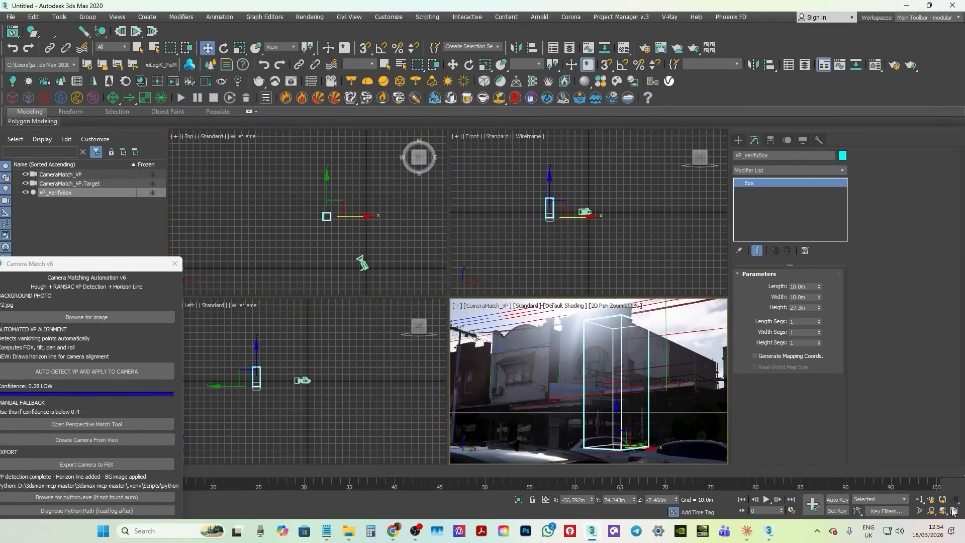
pyautogui.hotkey('alt', 'w')
pyautogui.rightClick(799, 182)
# Step: Add an Edit Poly modifier to the verification box and switch to vertex editing
pyautogui.rightClick(516, 266)
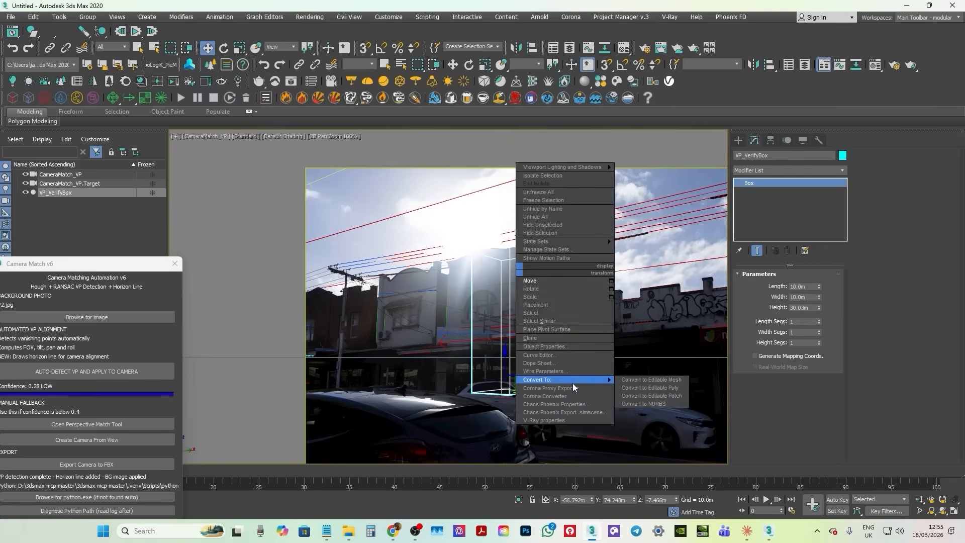
pyautogui.click(804, 171)
pyautogui.press('e')
pyautogui.click(753, 206)
pyautogui.click(762, 353)
# Step: Stretch the box by moving its far vertices about 33.4 m along Y in the top view
pyautogui.hotkey('alt', 'w')
pyautogui.scroll(3, 330, 226)
pyautogui.moveTo(309, 196)
pyautogui.mouseDown()
pyautogui.moveTo(324, 226)
pyautogui.moveTo(314, 211)
pyautogui.mouseUp()
pyautogui.moveTo(324, 196); pyautogui.dragTo(329, 136)
pyautogui.scroll(2, 632, 382)
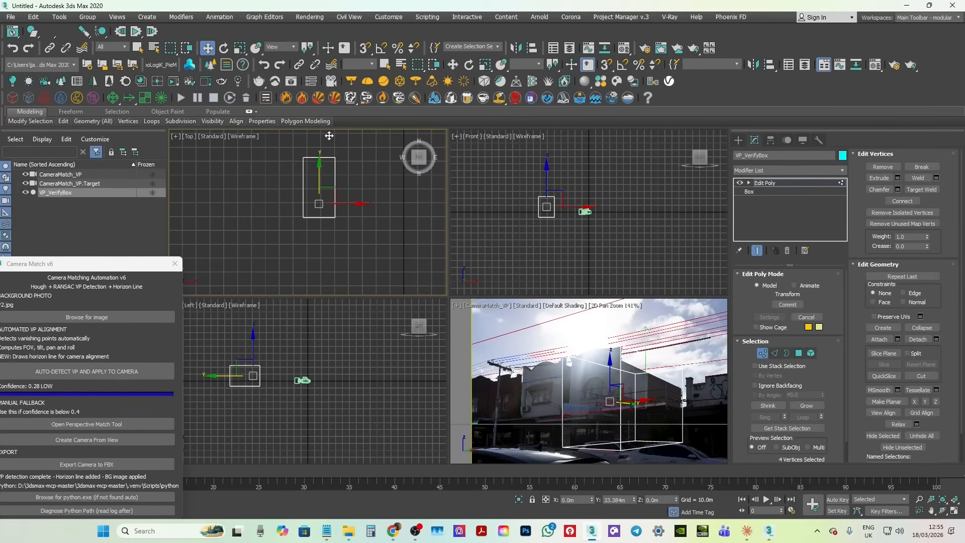
# Step: Shift the box's left-side vertices slightly inward in the top view, finish vertex editing, and show the camera view full size
pyautogui.moveTo(285, 144); pyautogui.dragTo(316, 229)
pyautogui.moveTo(322, 188); pyautogui.dragTo(328, 190)
pyautogui.rightClick(634, 314)
pyautogui.hotkey('alt', 'w')
pyautogui.click(738, 141)
pyautogui.scroll(-3, 686, 387)
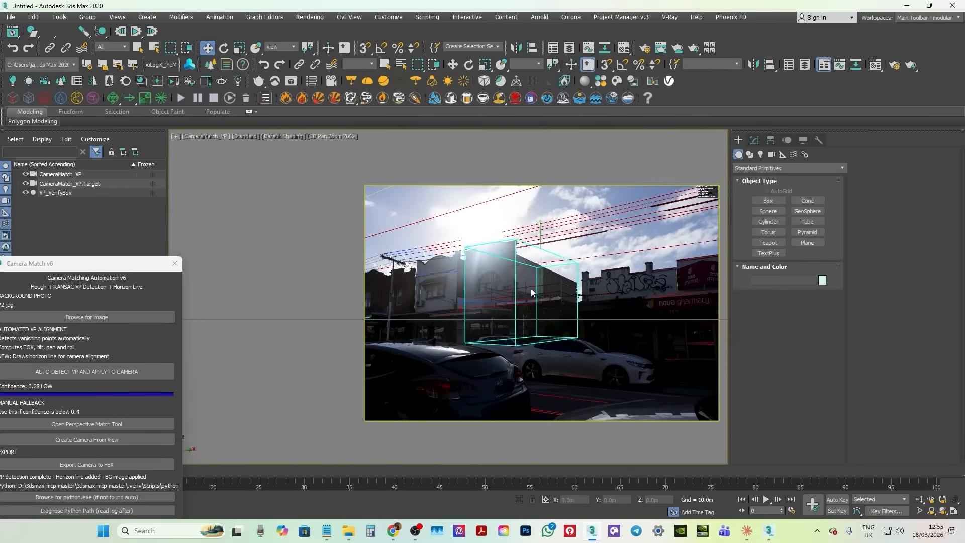
# Step: Copy the verification box twice, placing the copies over the neighbouring building and in front of the pharmacy, about Z -10.7 m for the latter
pyautogui.scroll(2, 552, 380)
pyautogui.scroll(-2, 513, 337)
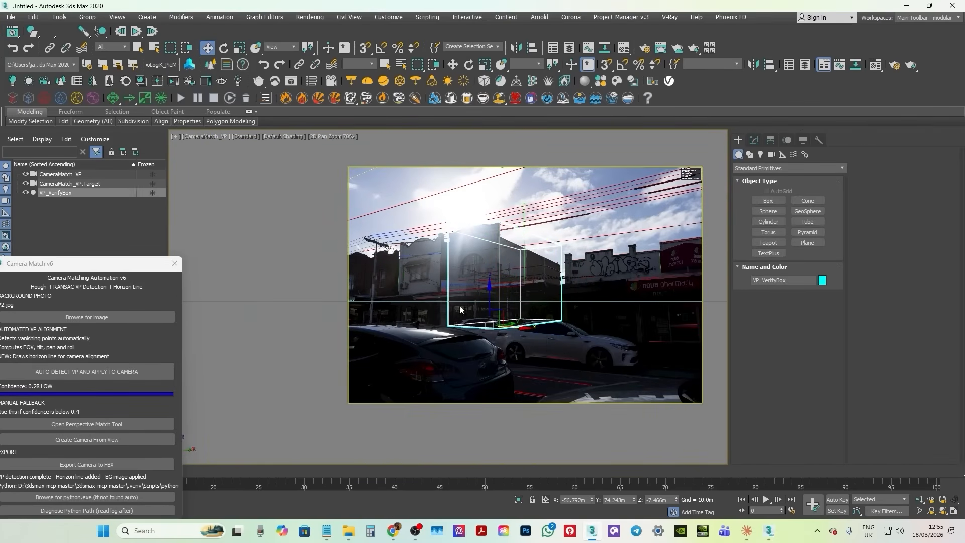
pyautogui.scroll(3, 447, 294)
pyautogui.scroll(-2, 402, 314)
pyautogui.keyDown('shift'); pyautogui.moveTo(483, 359); pyautogui.dragTo(674, 409); pyautogui.keyUp('shift')
pyautogui.press('Return')
pyautogui.press('Return')
pyautogui.moveTo(656, 330); pyautogui.dragTo(656, 354)
# Step: Lower the pharmacy box's top vertices and extend its right side to fit the shopfront, then exit 2D Pan Zoom Mode
pyautogui.press('1')
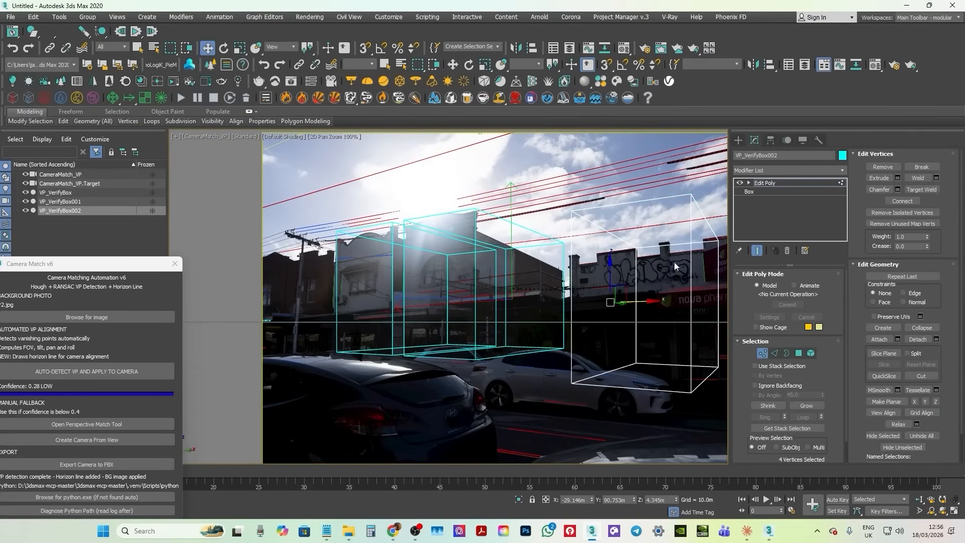
pyautogui.moveTo(656, 195); pyautogui.dragTo(575, 246)
pyautogui.moveTo(642, 322); pyautogui.dragTo(644, 325)
pyautogui.moveTo(718, 321); pyautogui.dragTo(740, 327)
pyautogui.click(738, 140)
pyautogui.click(347, 137)
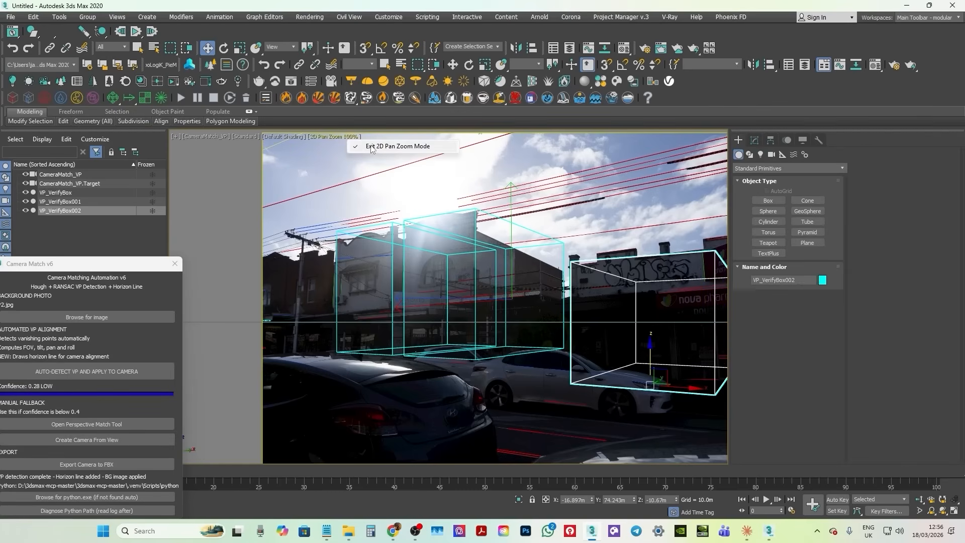
pyautogui.click(377, 146)
# Step: Set the matched camera's vertical tilt correction to -0.037 and check the boxes against the buildings in 2D Pan Zoom Mode
pyautogui.click(573, 237)
pyautogui.click(198, 137)
pyautogui.click(226, 357)
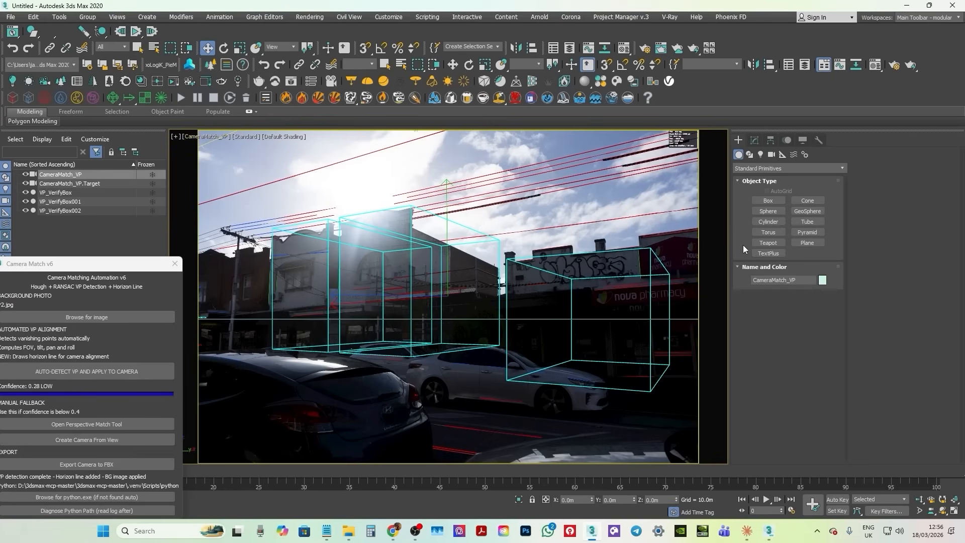
pyautogui.click(754, 140)
pyautogui.moveTo(937, 376); pyautogui.dragTo(938, 379)
pyautogui.click(176, 136)
pyautogui.click(204, 276)
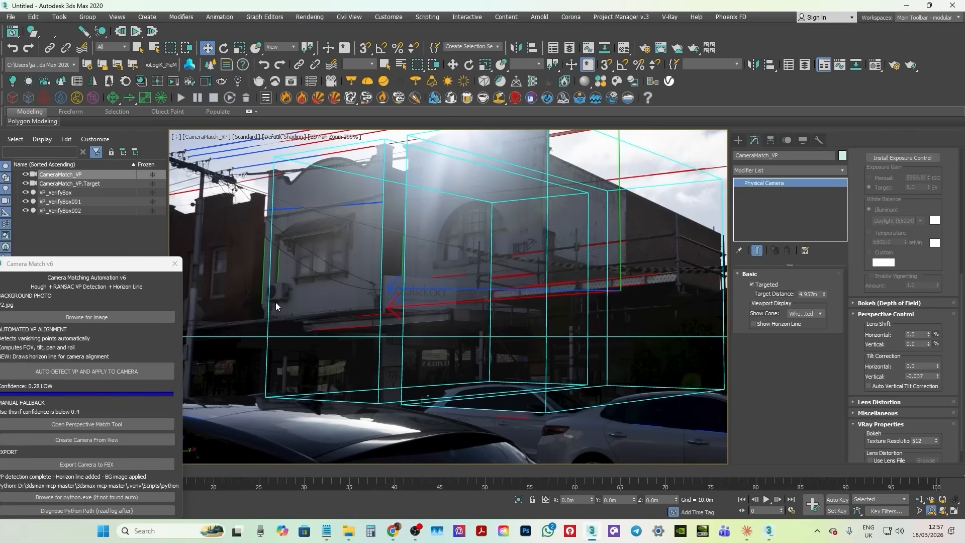
pyautogui.click(738, 140)
pyautogui.click(377, 173)
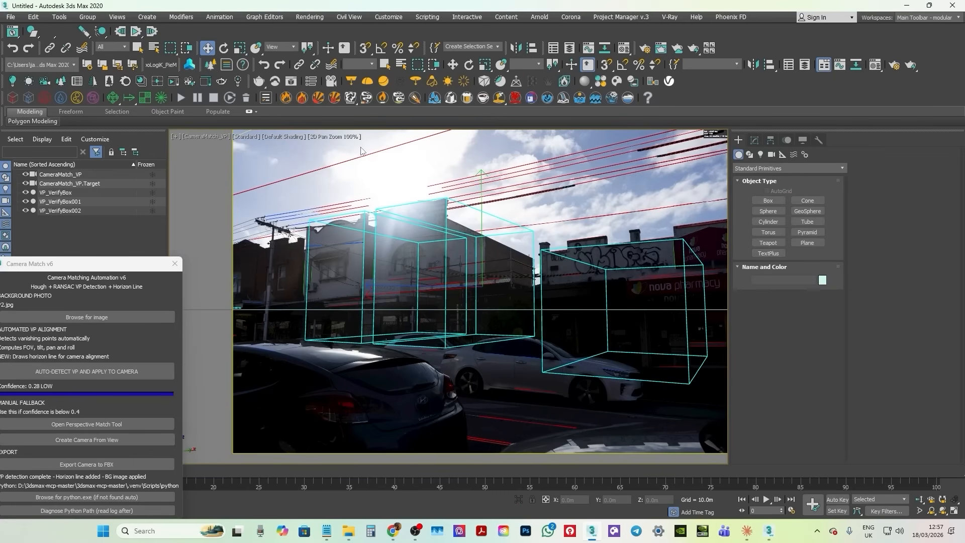
# Step: Reset the scene to start matching another photo
pyautogui.click(10, 17)
pyautogui.click(20, 39)
pyautogui.click(480, 277)
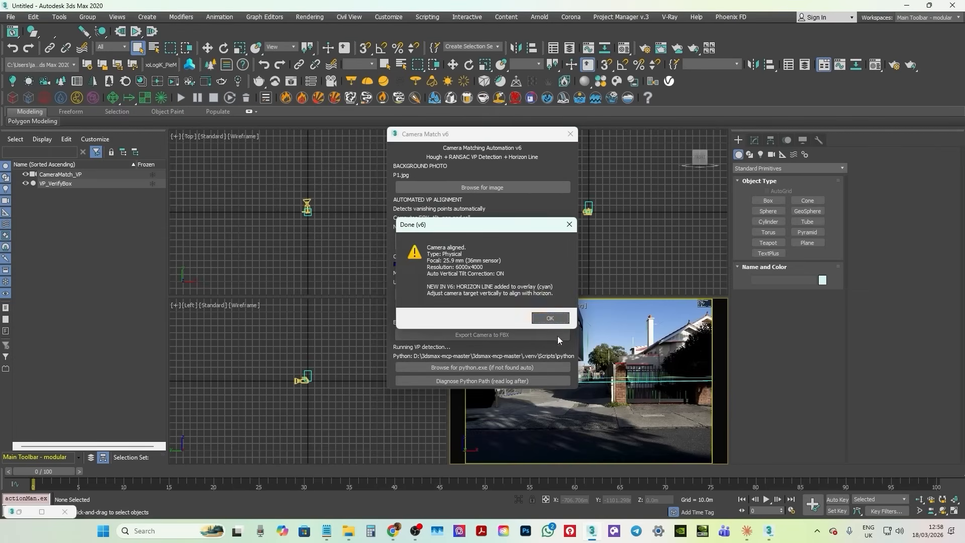
# Step: Acknowledge the P1.jpg camera alignment and move the verification box about 60.7 m along Y in the top view
pyautogui.click(551, 317)
pyautogui.moveTo(553, 133); pyautogui.dragTo(343, 179)
pyautogui.click(388, 175)
pyautogui.click(472, 304)
pyautogui.hotkey('alt', 'w')
pyautogui.click(445, 298)
pyautogui.hotkey('alt', 'w')
pyautogui.press('w')
pyautogui.moveTo(342, 218); pyautogui.dragTo(342, 161)
pyautogui.click(481, 303)
pyautogui.hotkey('alt', 'w')
# Step: Select the targeted camera's target and adjust its height to about Z -0.088 m to align the horizon
pyautogui.click(210, 137)
pyautogui.click(247, 330)
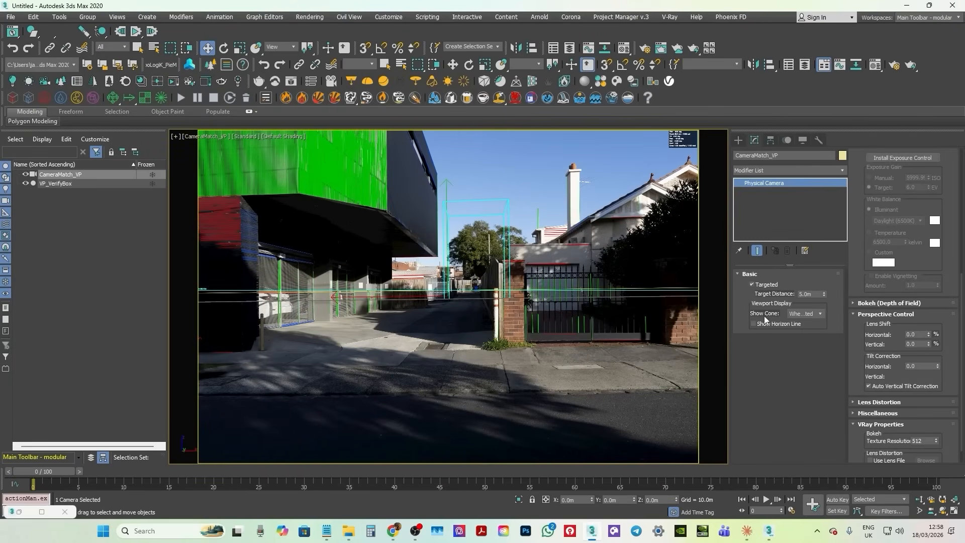
pyautogui.click(206, 137)
pyautogui.click(252, 341)
pyautogui.press('F12')
pyautogui.moveTo(261, 35); pyautogui.dragTo(276, 168)
pyautogui.moveTo(292, 214); pyautogui.dragTo(295, 229)
pyautogui.press('F12')
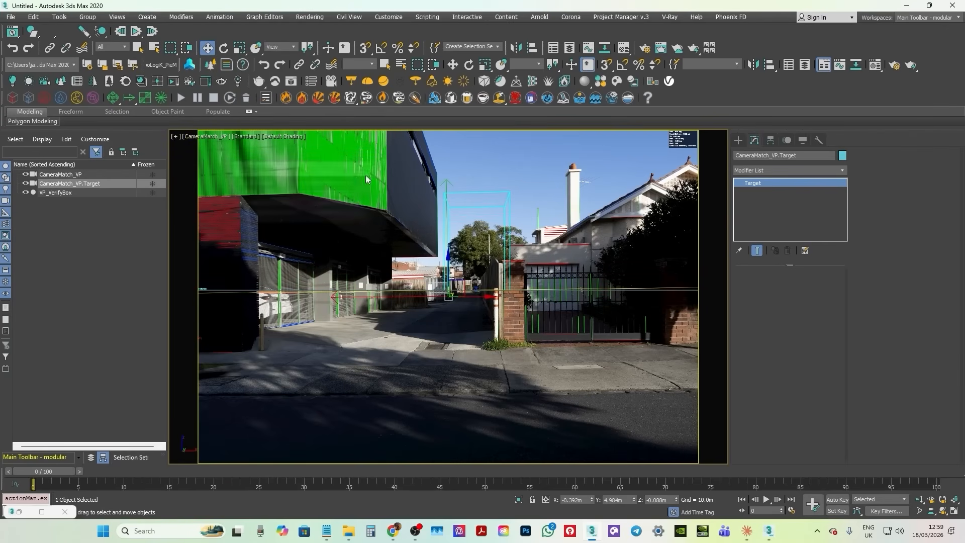
# Step: Move the verification box to about X 5.65 m, Y 15.44 m, Z -1.41 m at the brick gate and set its height to 2.85 m
pyautogui.click(479, 257)
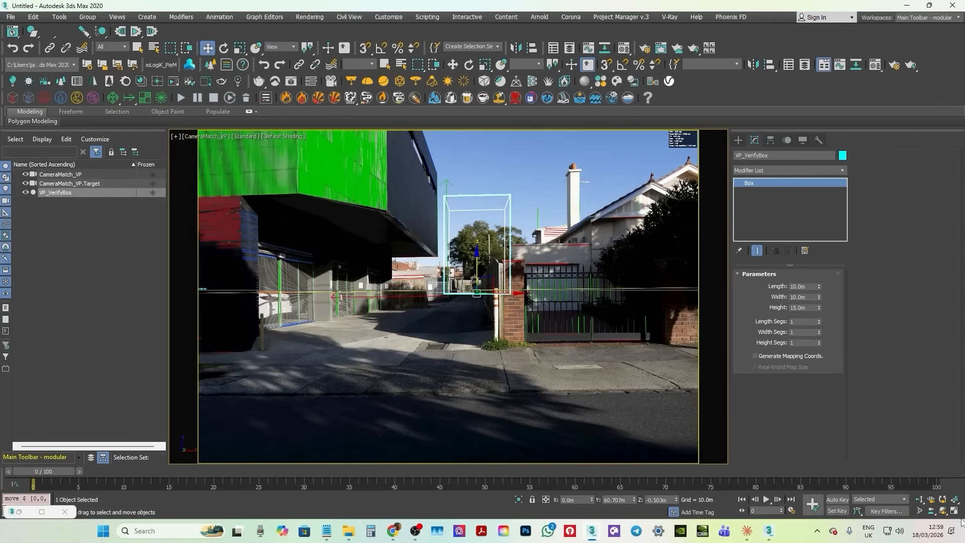
pyautogui.hotkey('alt', 'w')
pyautogui.moveTo(326, 150); pyautogui.dragTo(347, 188)
pyautogui.scroll(5, 293, 348)
pyautogui.scroll(2, 292, 347)
pyautogui.moveTo(308, 349); pyautogui.dragTo(308, 356)
pyautogui.moveTo(818, 308); pyautogui.dragTo(818, 355)
pyautogui.scroll(4, 328, 228)
pyautogui.moveTo(329, 228); pyautogui.dragTo(316, 233, button='middle')
pyautogui.moveTo(331, 220); pyautogui.dragTo(342, 222)
pyautogui.rightClick(633, 412)
pyautogui.hotkey('alt', 'w')
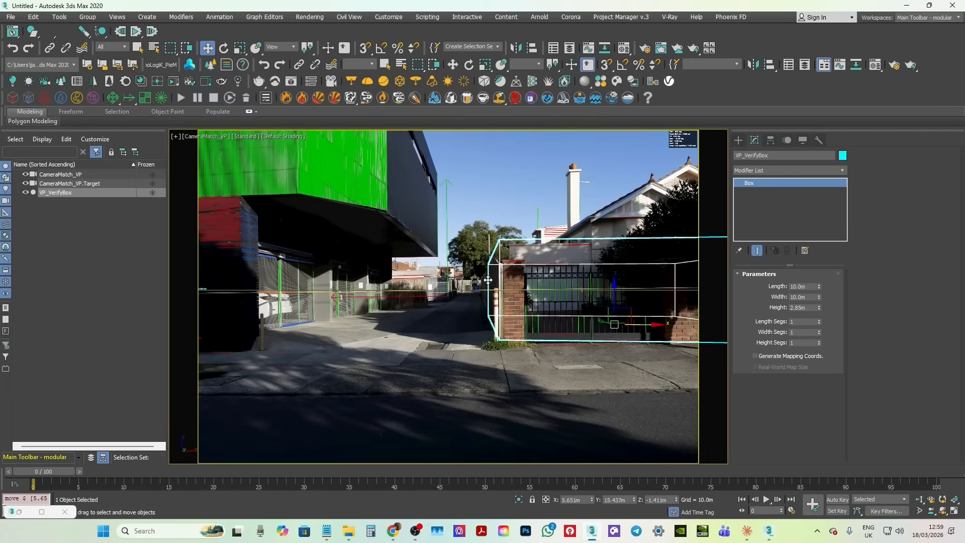
# Step: Add an Edit Poly modifier to the gate box and stretch its far vertices along Y in the top view
pyautogui.hotkey('alt', 'w')
pyautogui.click(840, 170)
pyautogui.press('e')
pyautogui.click(765, 214)
pyautogui.click(763, 353)
pyautogui.moveTo(296, 196); pyautogui.dragTo(347, 215)
pyautogui.moveTo(320, 186); pyautogui.dragTo(320, 145)
pyautogui.click(456, 304)
pyautogui.click(500, 441)
pyautogui.scroll(3, 588, 382)
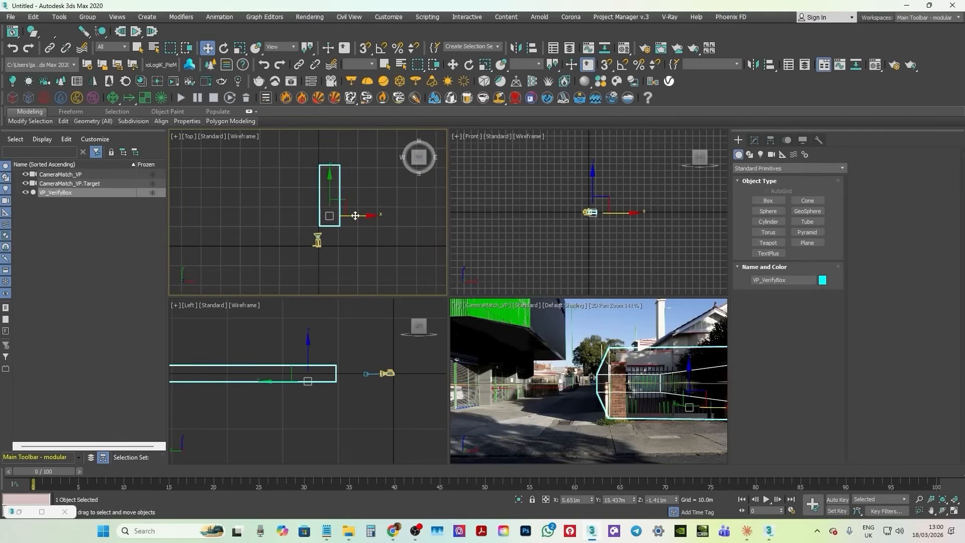
# Step: Copy the gate box across the driveway to about X -7.45 m and exit 2D Pan Zoom Mode
pyautogui.keyDown('shift'); pyautogui.moveTo(355, 215); pyautogui.dragTo(330, 216); pyautogui.keyUp('shift')
pyautogui.click(481, 319)
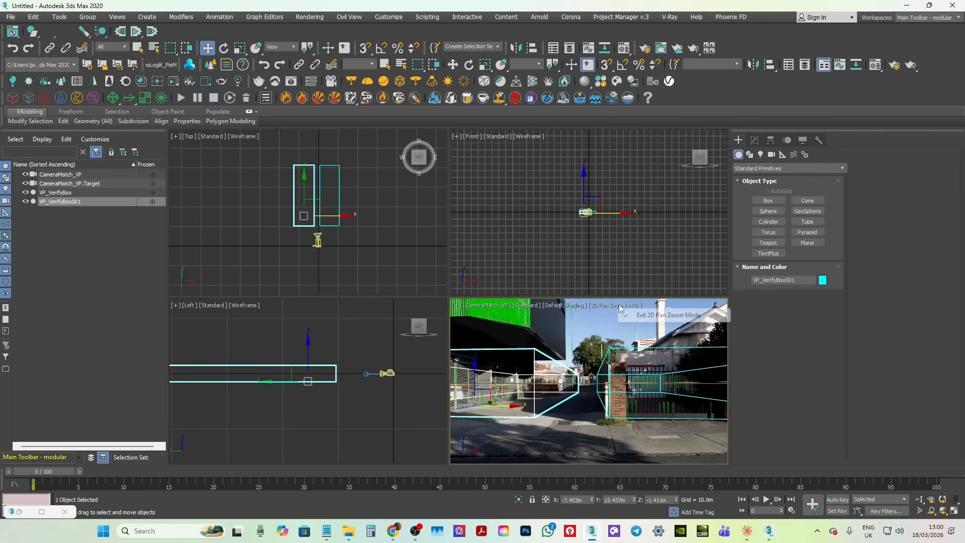
pyautogui.click(621, 305)
pyautogui.scroll(-3, 318, 393)
# Step: Reshape the copied box's vertices to fit the green building, making it taller, shallower and wider on its outer side
pyautogui.click(753, 139)
pyautogui.click(763, 353)
pyautogui.moveTo(293, 352); pyautogui.dragTo(293, 326)
pyautogui.moveTo(276, 151); pyautogui.dragTo(299, 178)
pyautogui.moveTo(329, 234); pyautogui.dragTo(305, 190)
pyautogui.scroll(2, 306, 212)
pyautogui.moveTo(339, 217); pyautogui.dragTo(308, 214)
pyautogui.hotkey('ctrl', 'i')
pyautogui.click(570, 306)
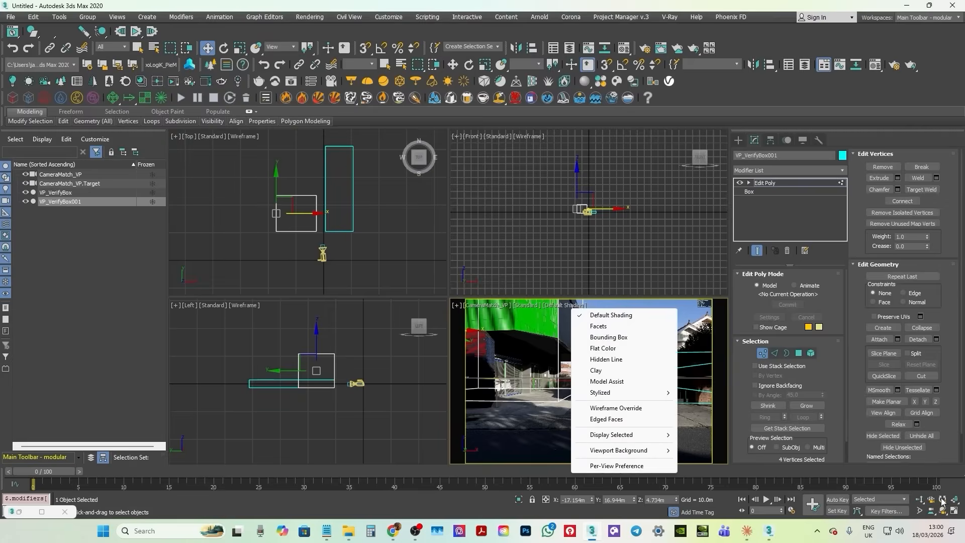
pyautogui.hotkey('alt', 'w')
pyautogui.click(738, 140)
# Step: Reset the scene again, clearing the P1.jpg match
pyautogui.click(10, 17)
pyautogui.click(23, 35)
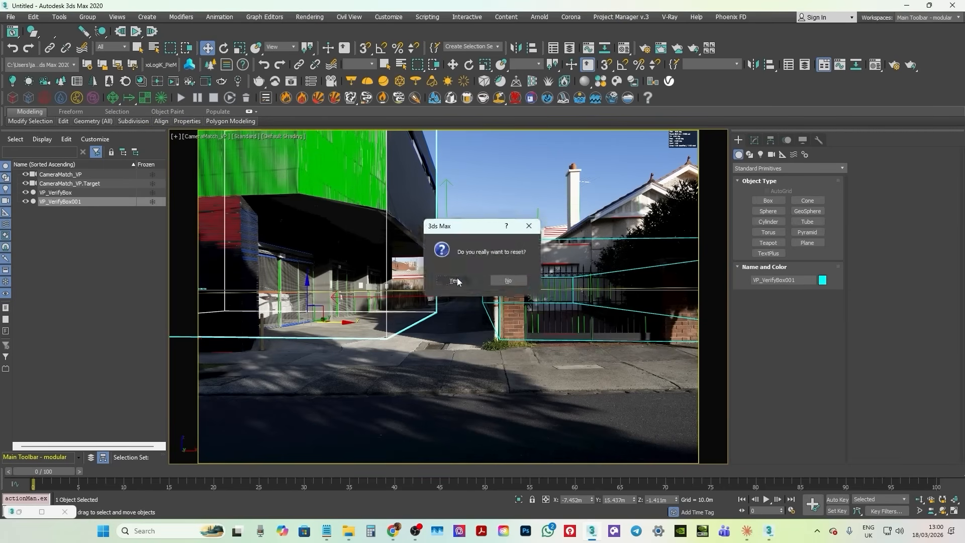
pyautogui.click(469, 280)
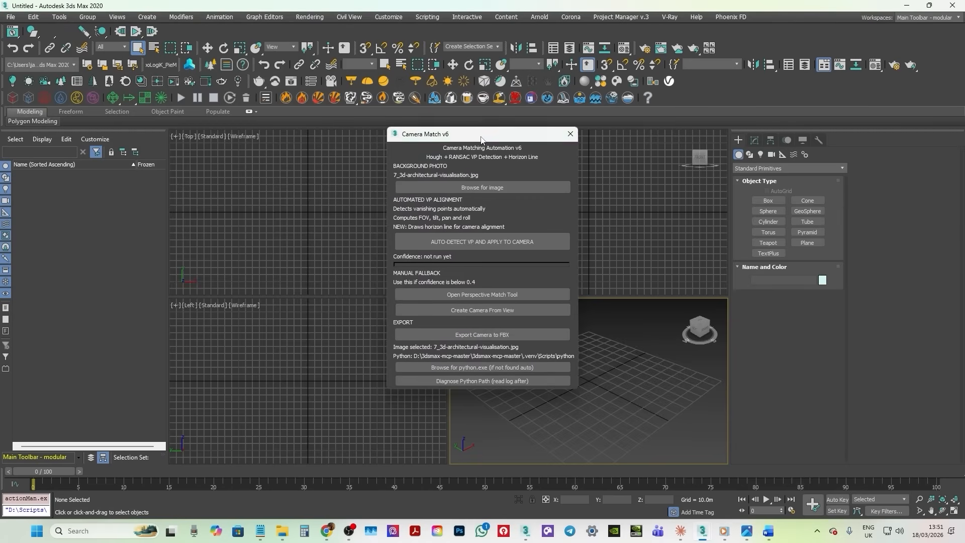
# Step: Run automatic VP detection on 7_3d-architectural-visualisation.jpg and apply the detected parameters to a Physical camera
pyautogui.moveTo(481, 140); pyautogui.dragTo(583, 146)
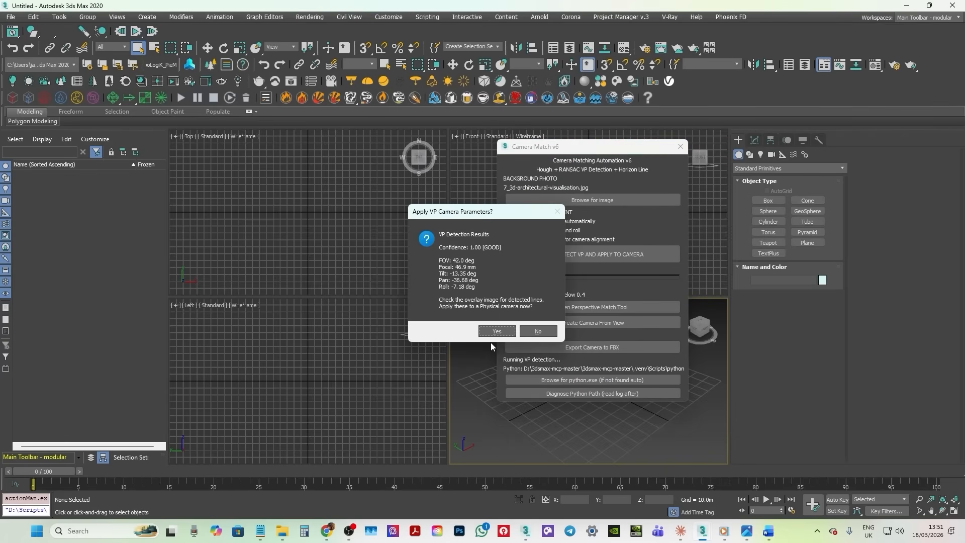
pyautogui.click(496, 333)
pyautogui.moveTo(585, 147); pyautogui.dragTo(249, 223)
# Step: Move the verification box in the orthographic views so it sits over the corner building, and show the camera view full size
pyautogui.click(55, 184)
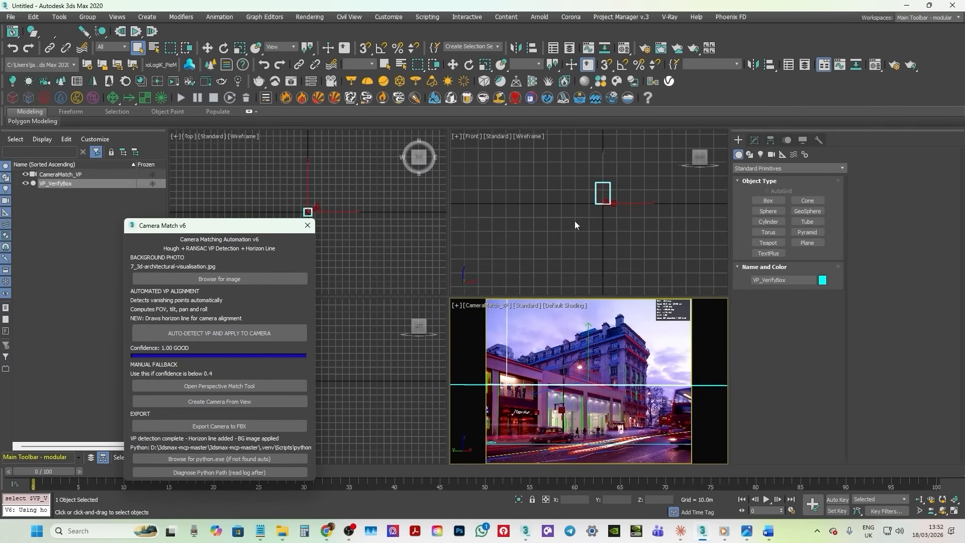
pyautogui.scroll(6, 639, 191)
pyautogui.press('w')
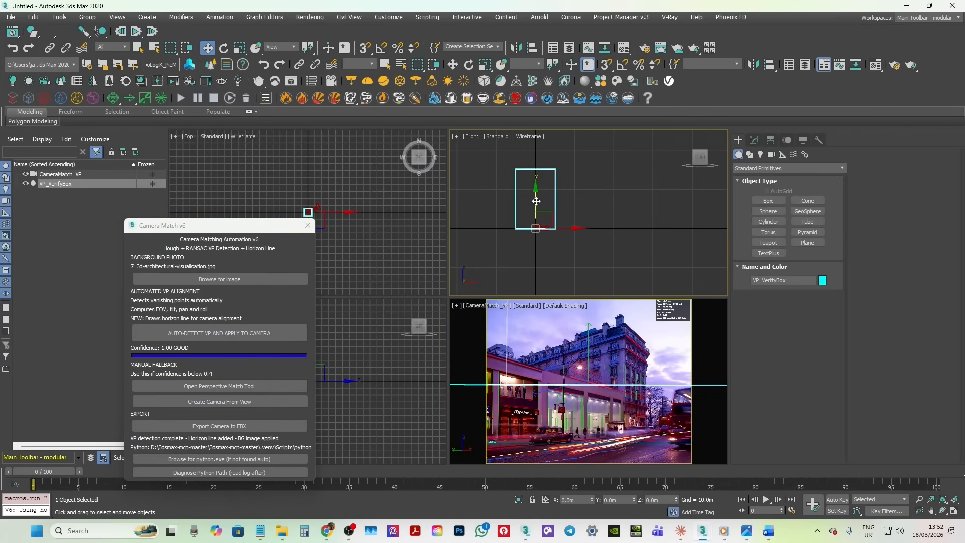
pyautogui.moveTo(209, 226); pyautogui.dragTo(266, 288)
pyautogui.scroll(2, 266, 207)
pyautogui.moveTo(339, 202); pyautogui.dragTo(409, 174)
pyautogui.click(479, 305)
pyautogui.click(953, 510)
pyautogui.moveTo(276, 288); pyautogui.dragTo(161, 286)
# Step: Select the matched camera and make it targeted
pyautogui.click(209, 136)
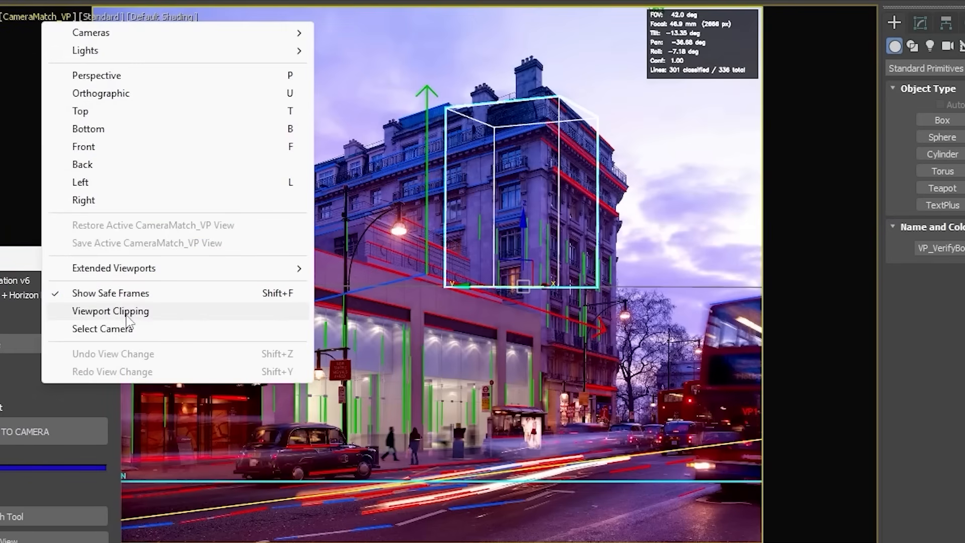
pyautogui.click(103, 328)
pyautogui.click(917, 21)
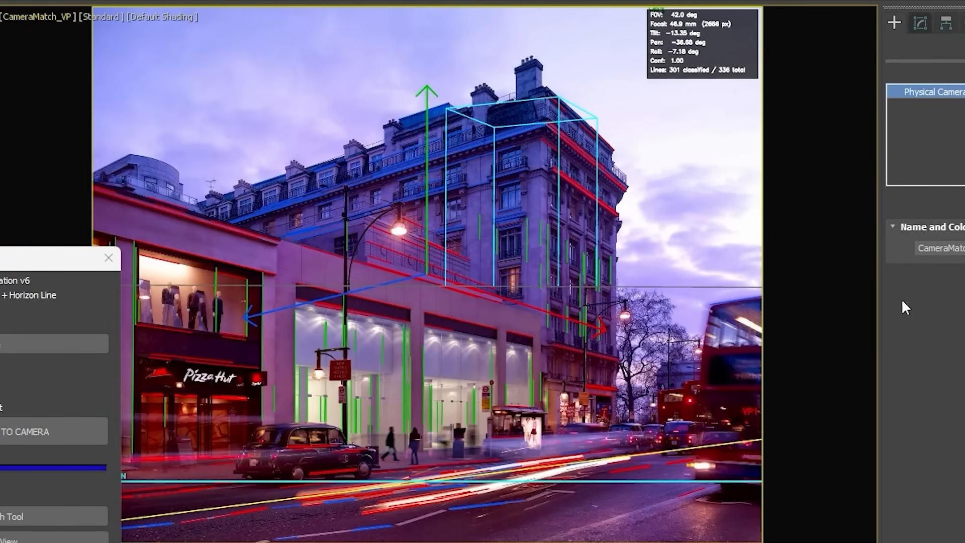
pyautogui.click(916, 256)
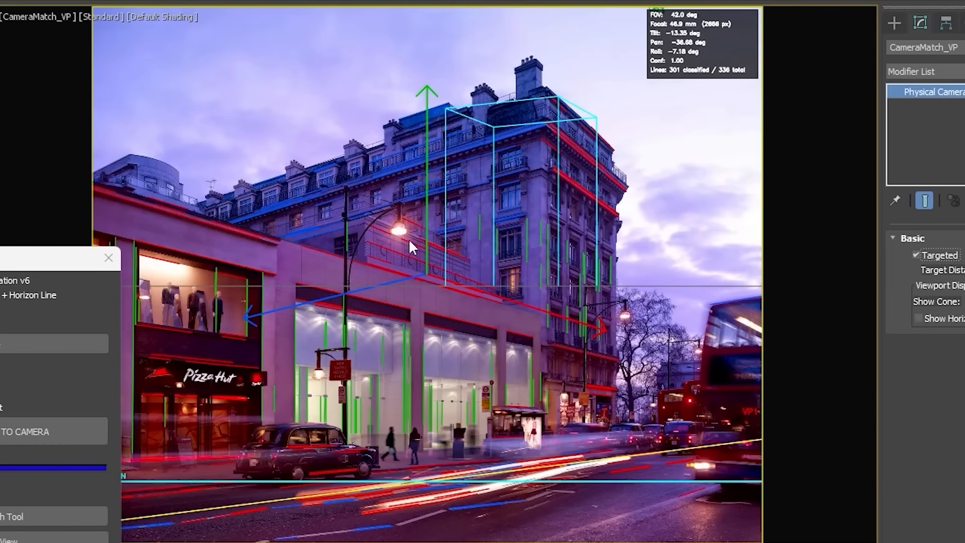
# Step: Select the camera target and raise it to bring the camera's horizon toward the overlay's horizon line
pyautogui.click(53, 23)
pyautogui.click(120, 346)
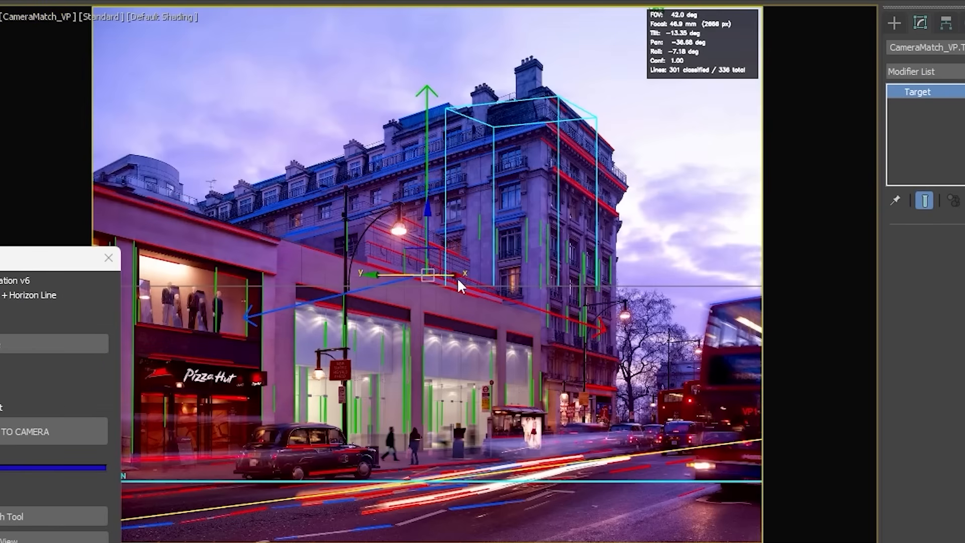
pyautogui.moveTo(429, 235); pyautogui.dragTo(447, 202)
pyautogui.moveTo(2, 267); pyautogui.dragTo(0, 62)
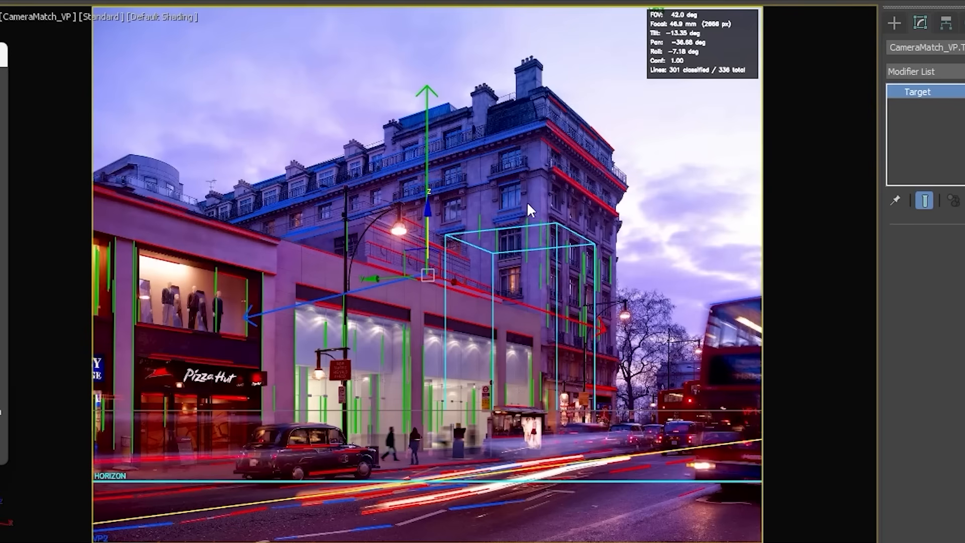
# Step: Place the verification box at the corner building's base and fit an Edit Poly copy of it to the long shopfront
pyautogui.click(554, 280)
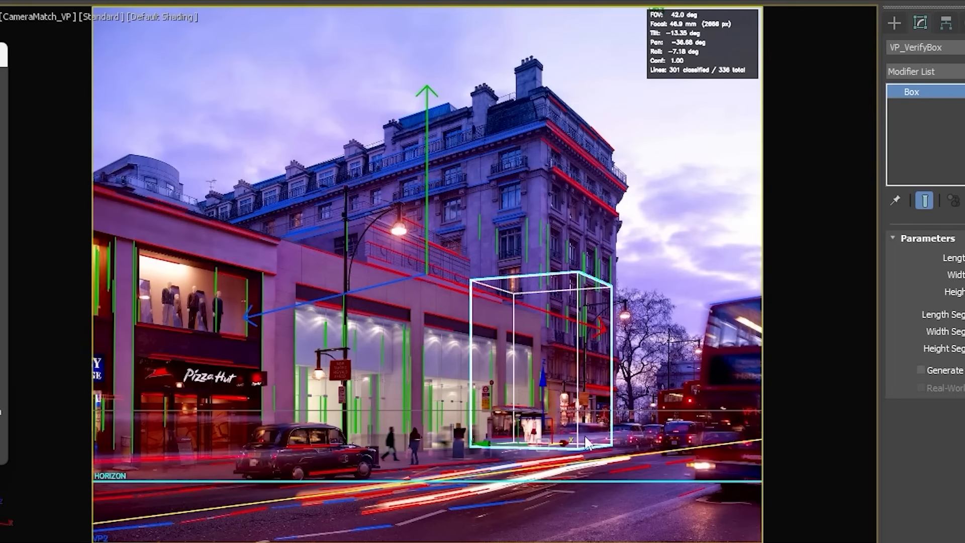
pyautogui.keyDown('shift'); pyautogui.moveTo(564, 446); pyautogui.dragTo(435, 409); pyautogui.keyUp('shift')
pyautogui.click(485, 291)
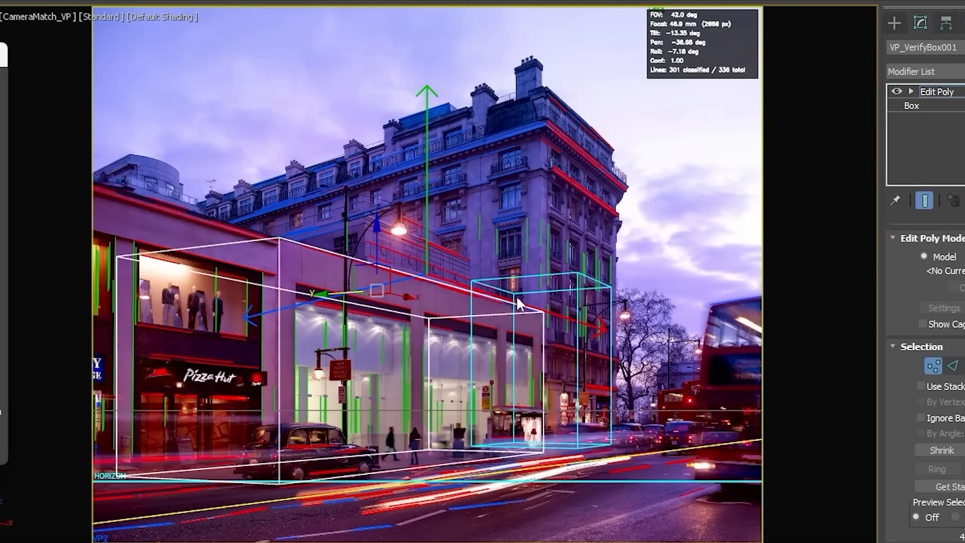
pyautogui.click(892, 24)
# Step: Fine-tune the camera target's height to refine the horizon and the fit of both boxes
pyautogui.click(31, 18)
pyautogui.click(105, 346)
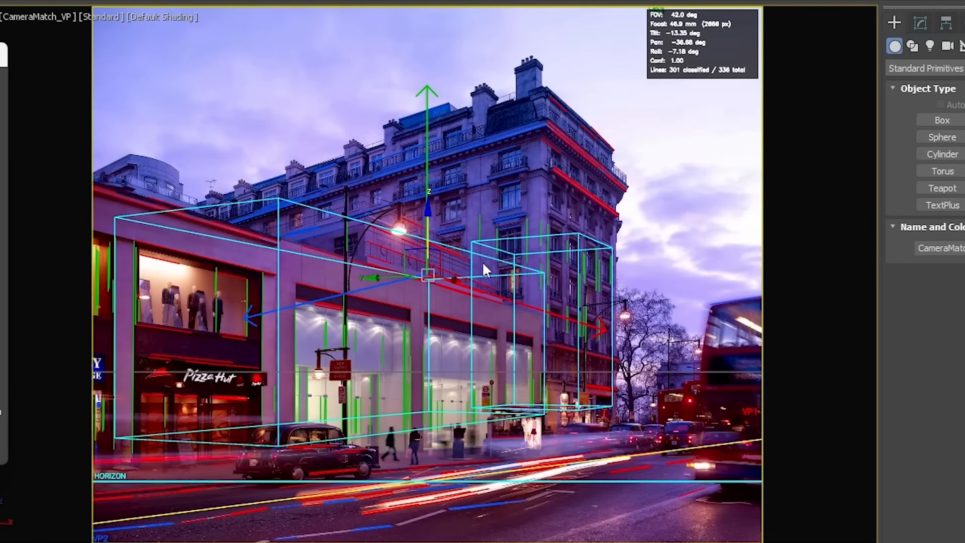
pyautogui.moveTo(426, 239); pyautogui.dragTo(438, 199)
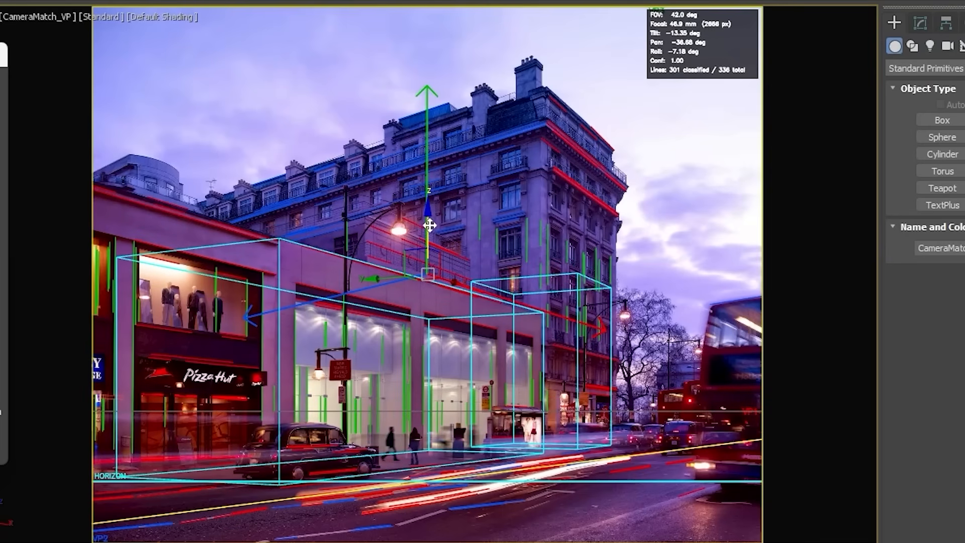
pyautogui.moveTo(449, 280); pyautogui.dragTo(431, 236)
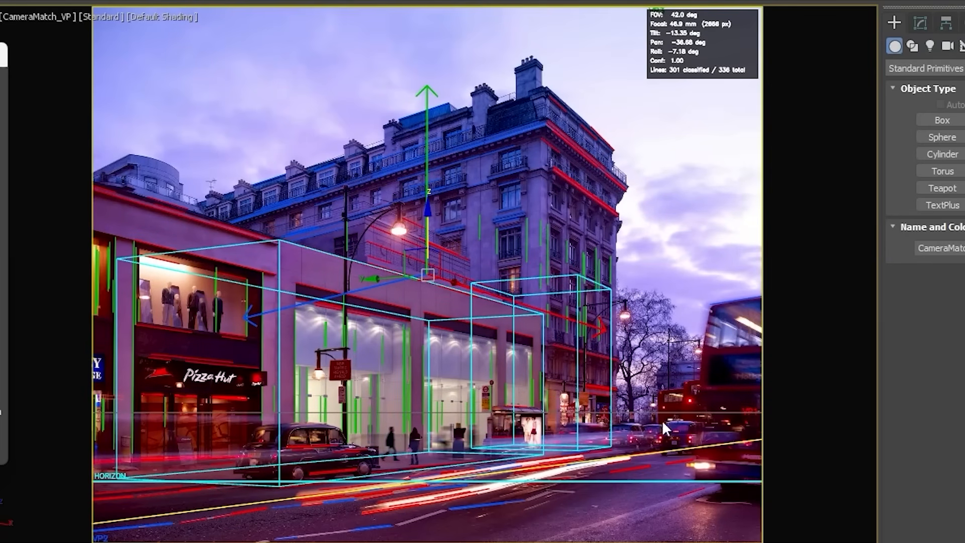